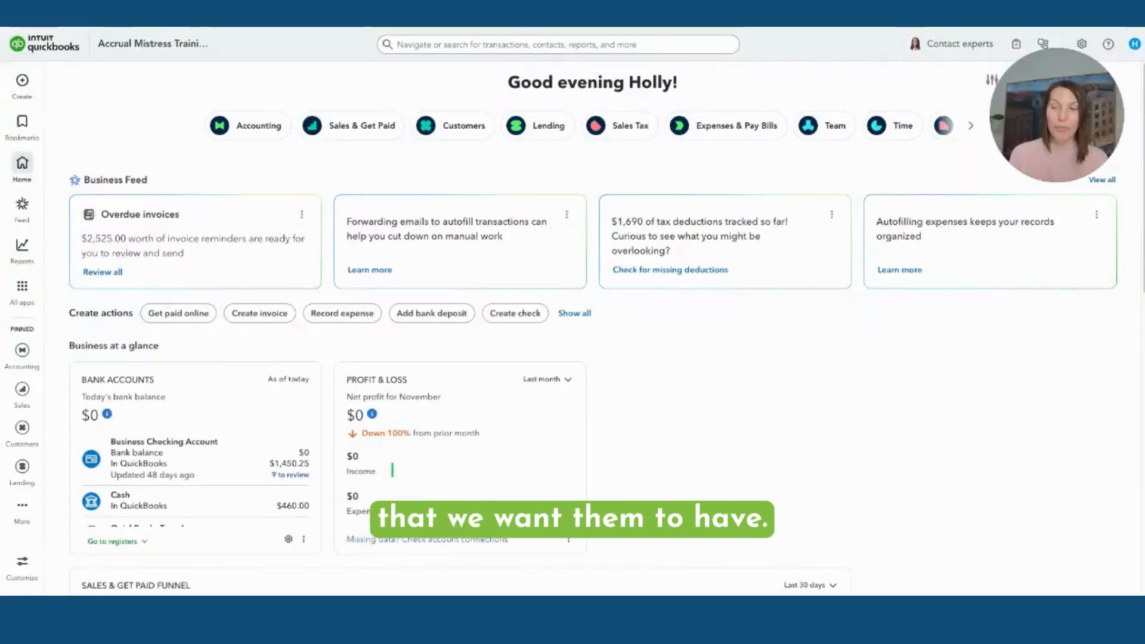
Create a new customer invoice and open its management settings
mouse_move(25, 125)
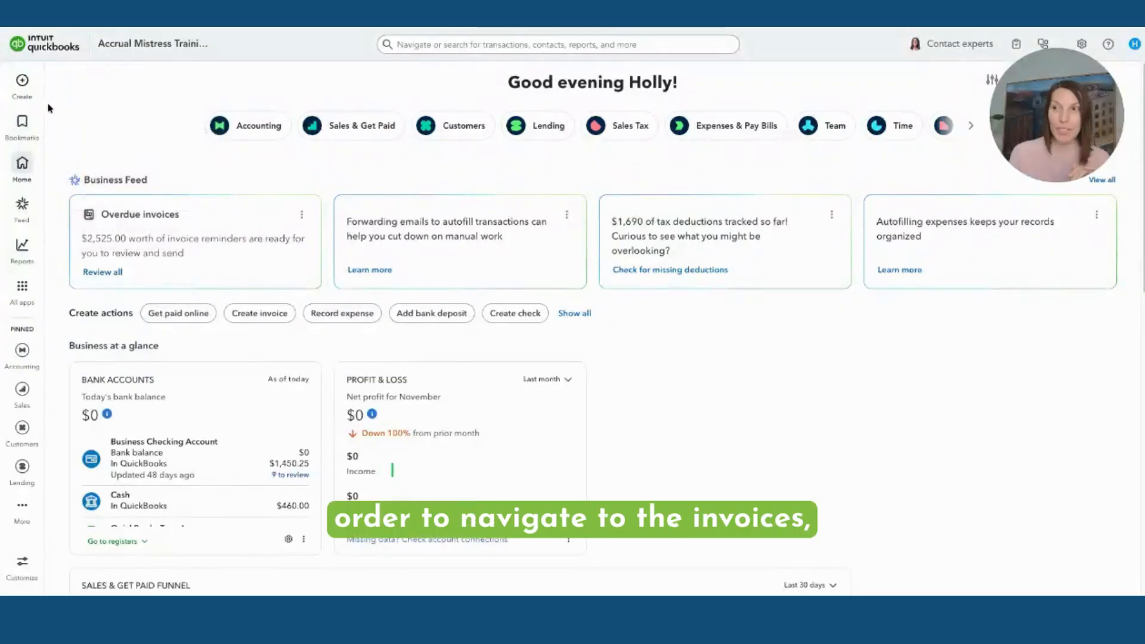
mouse_move(17, 83)
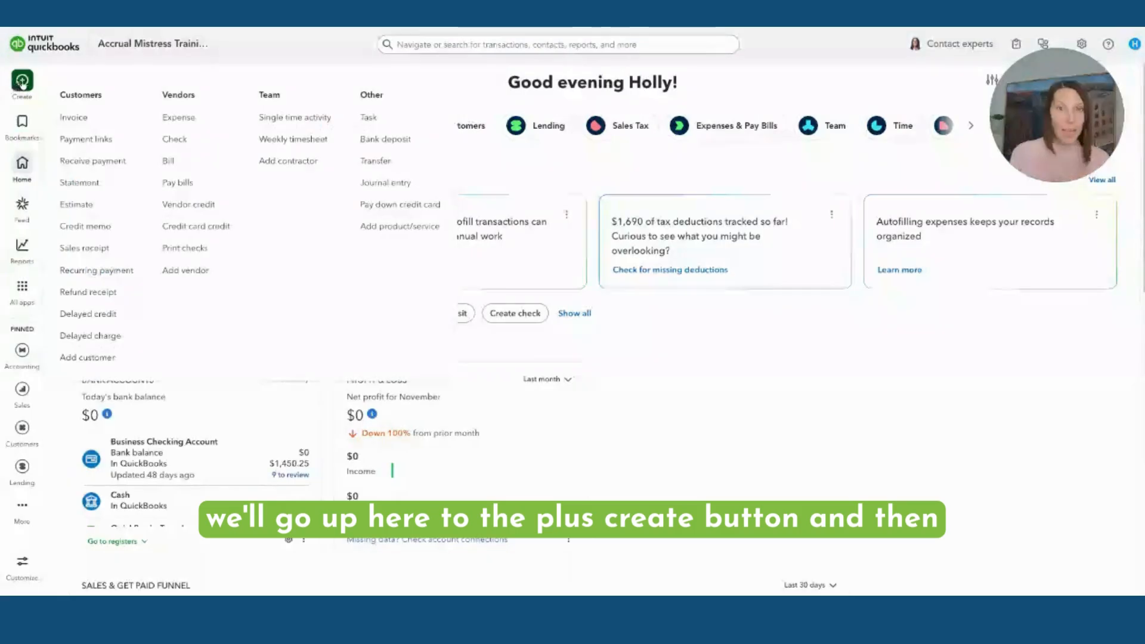
click(72, 120)
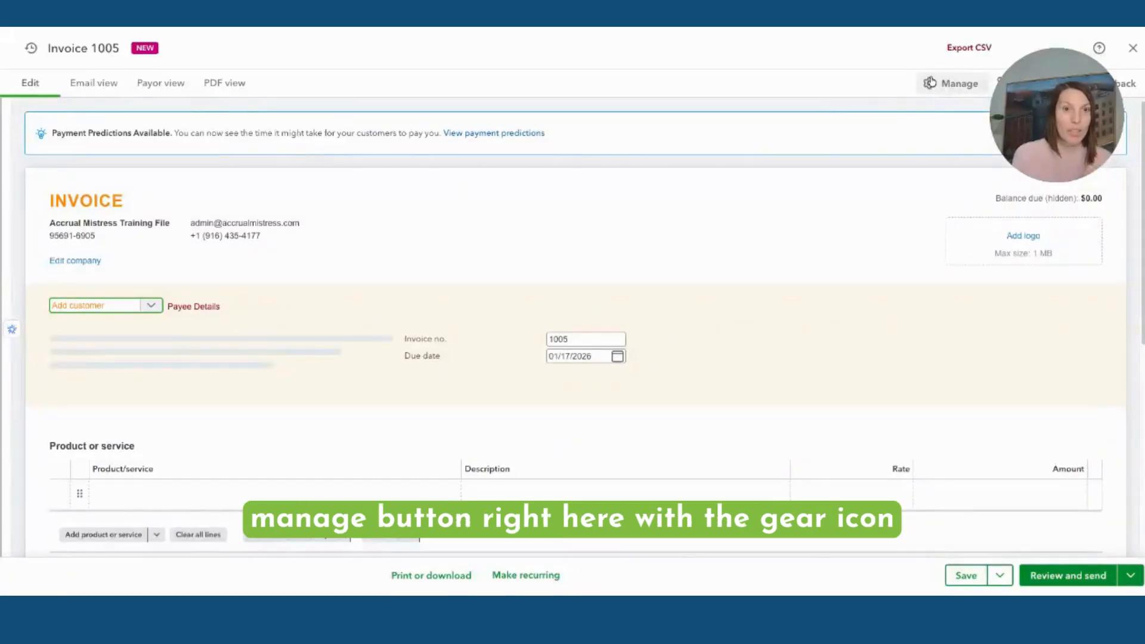
click(928, 83)
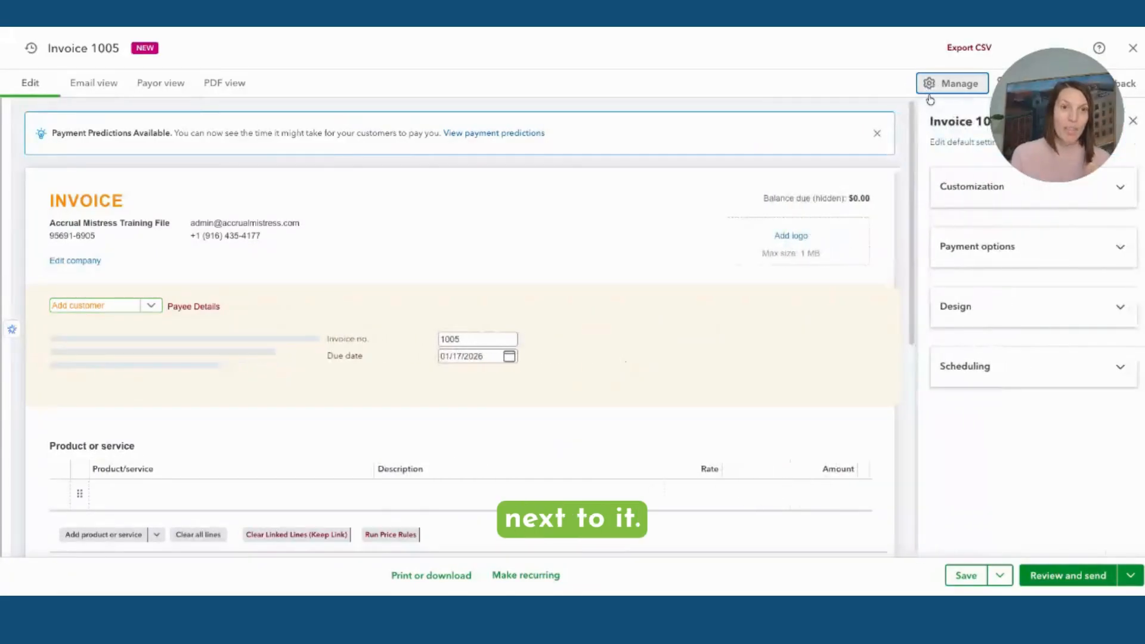
drag(1083, 94, 128, 85)
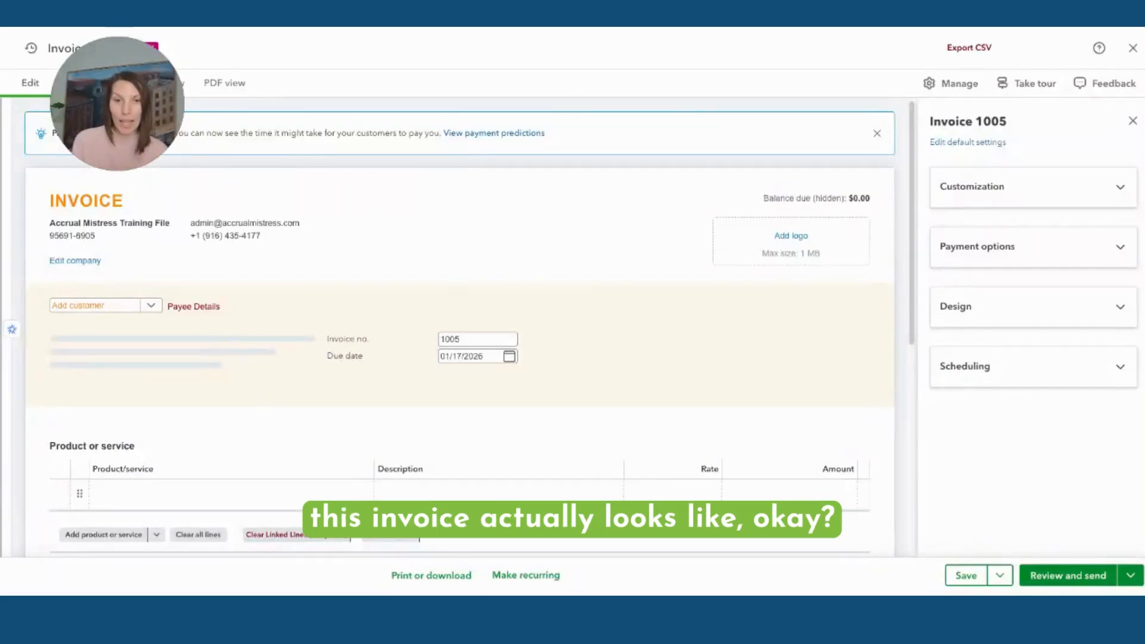
Expand the invoice's customization options and assign the second listed customer as a sample
click(980, 190)
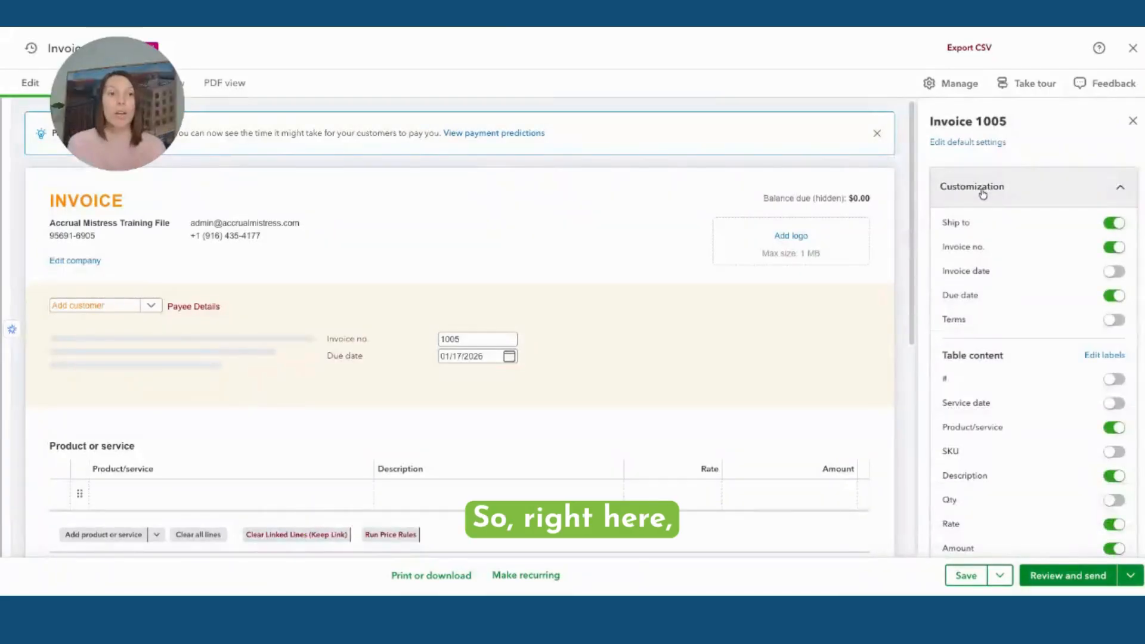
scroll(801, 285, down, 1)
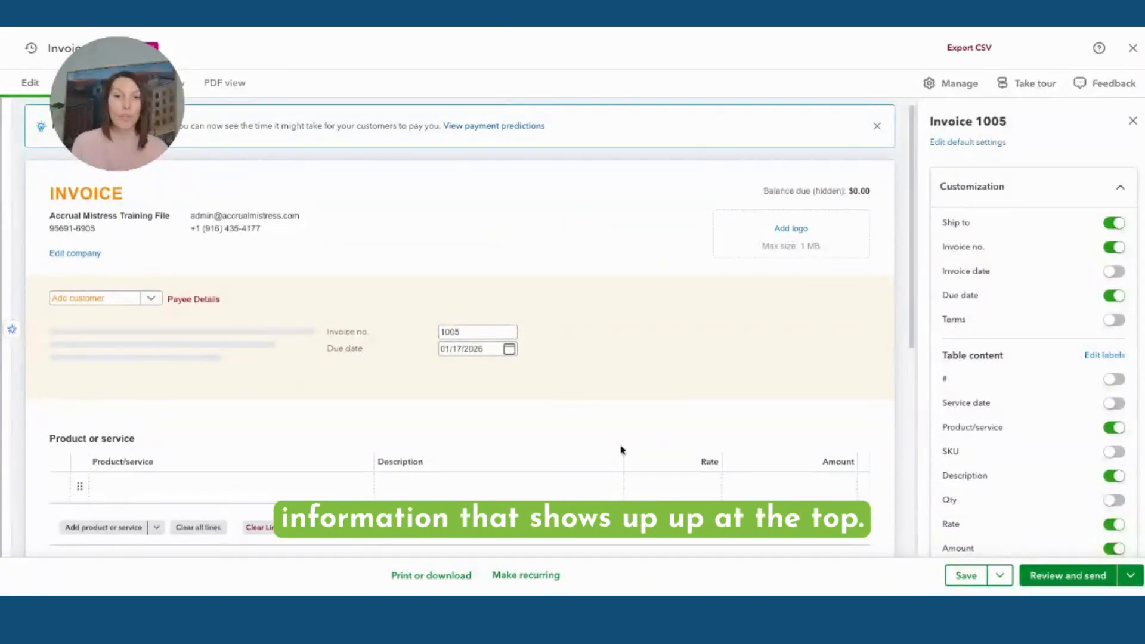
click(127, 306)
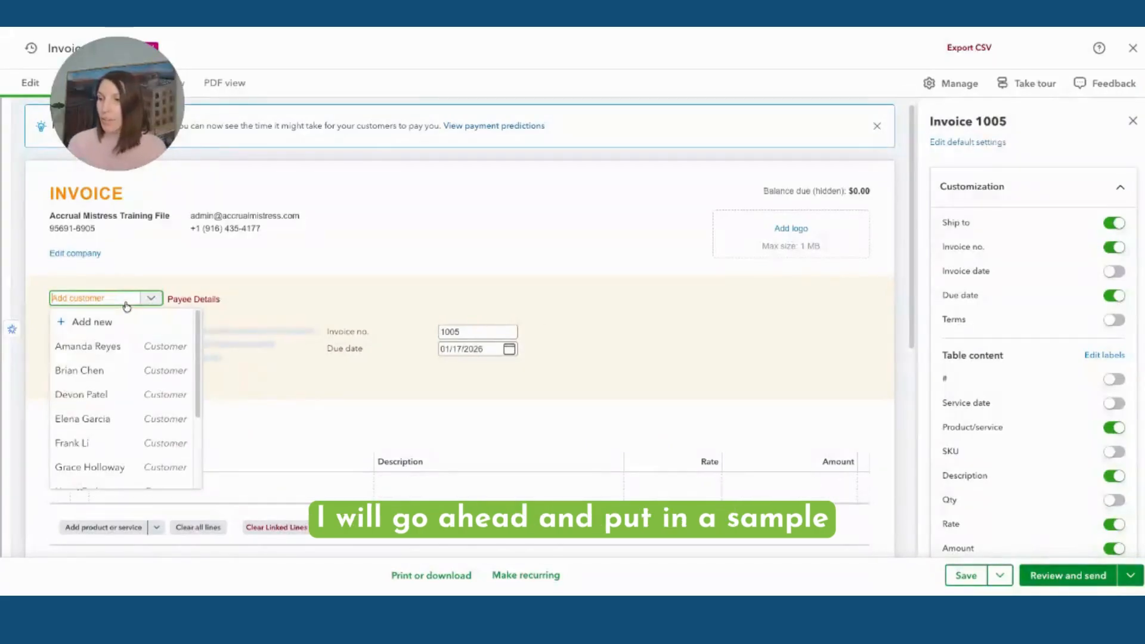
click(80, 370)
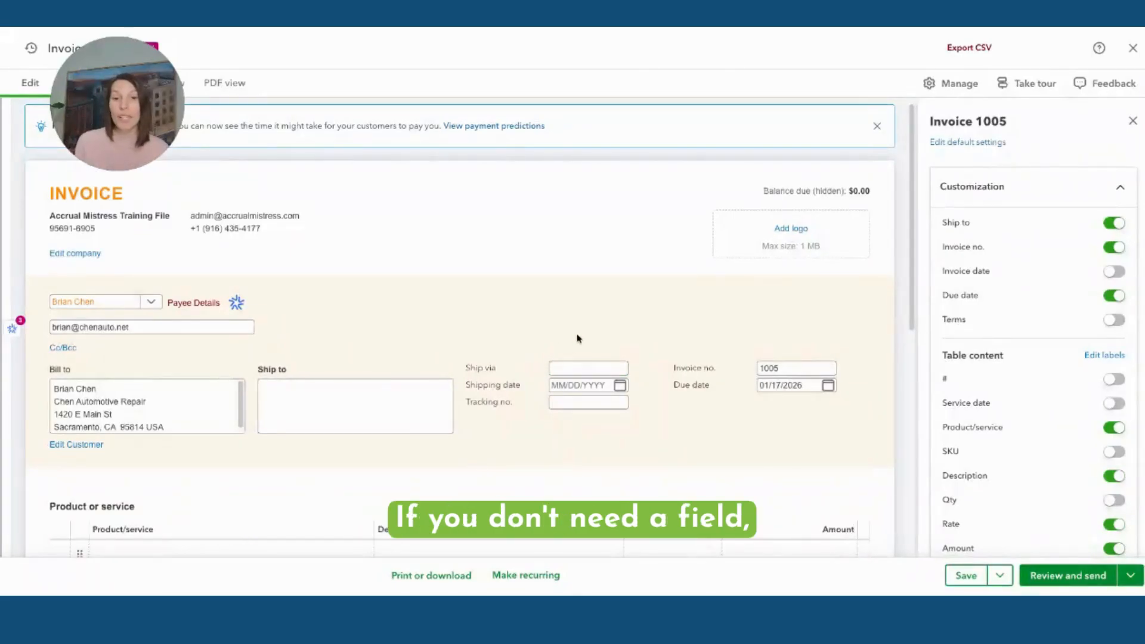
Hide the Ship to fields and show the invoice date and terms in the invoice header
click(1113, 224)
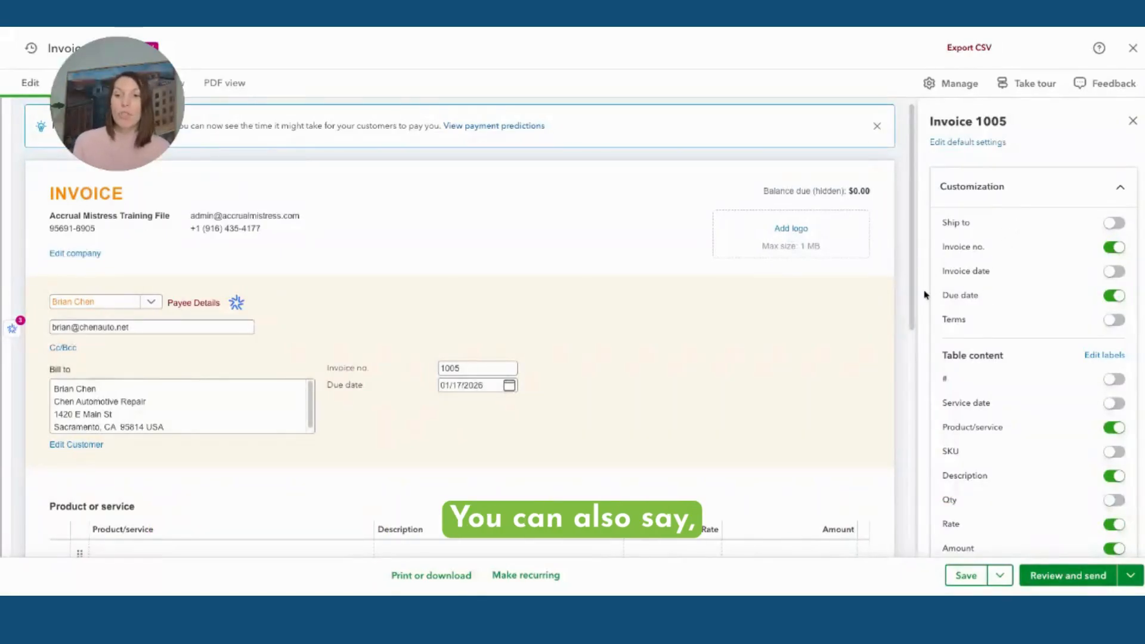
click(1113, 271)
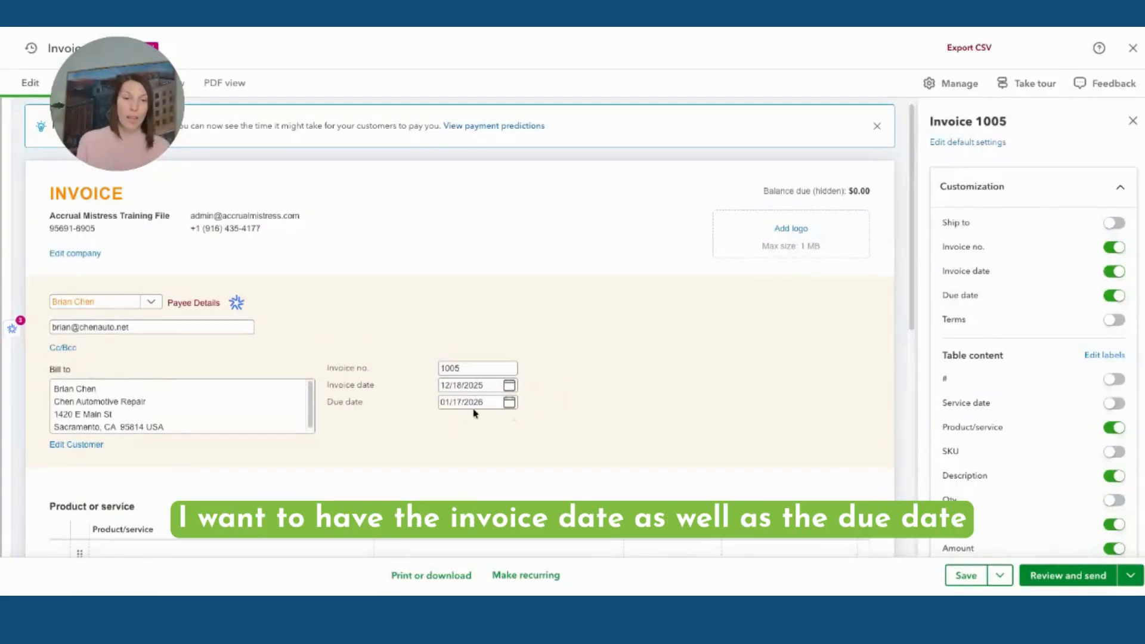
click(1112, 320)
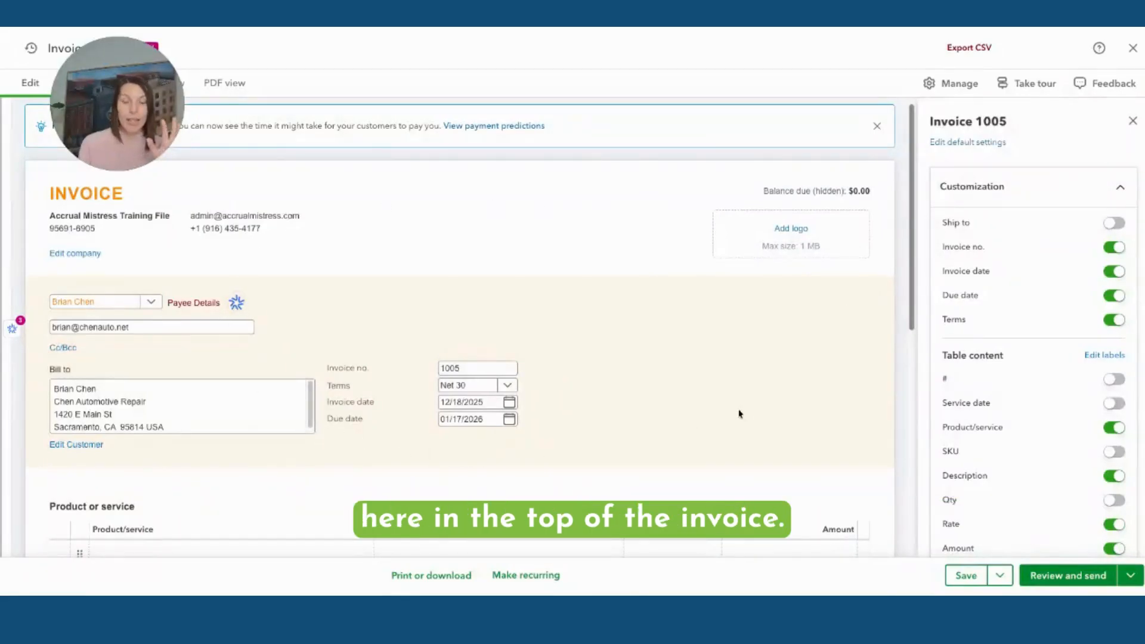
Add the Service date and Qty columns to the invoice's product or service table
scroll(720, 390, down, 4)
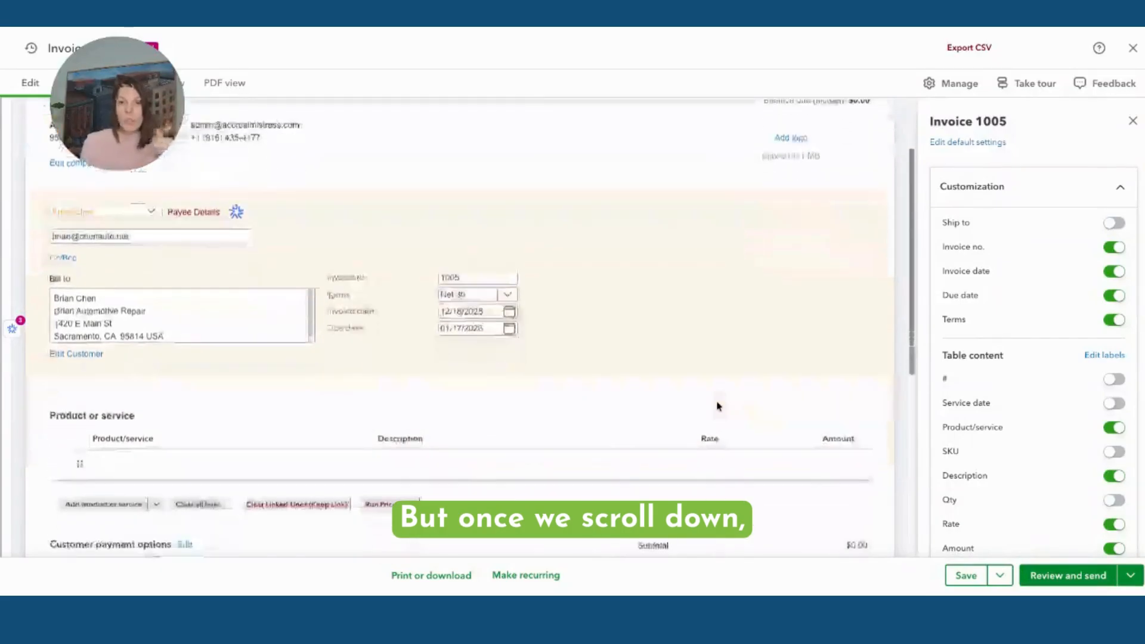
scroll(718, 405, down, 2)
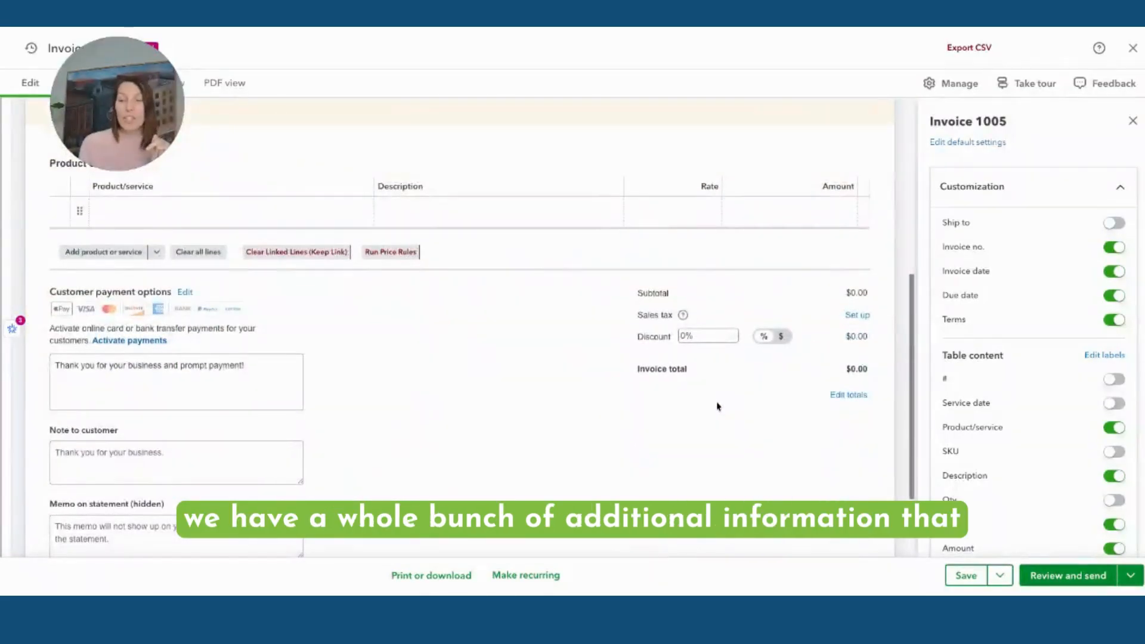
scroll(718, 406, up, 1)
scroll(718, 405, up, 1)
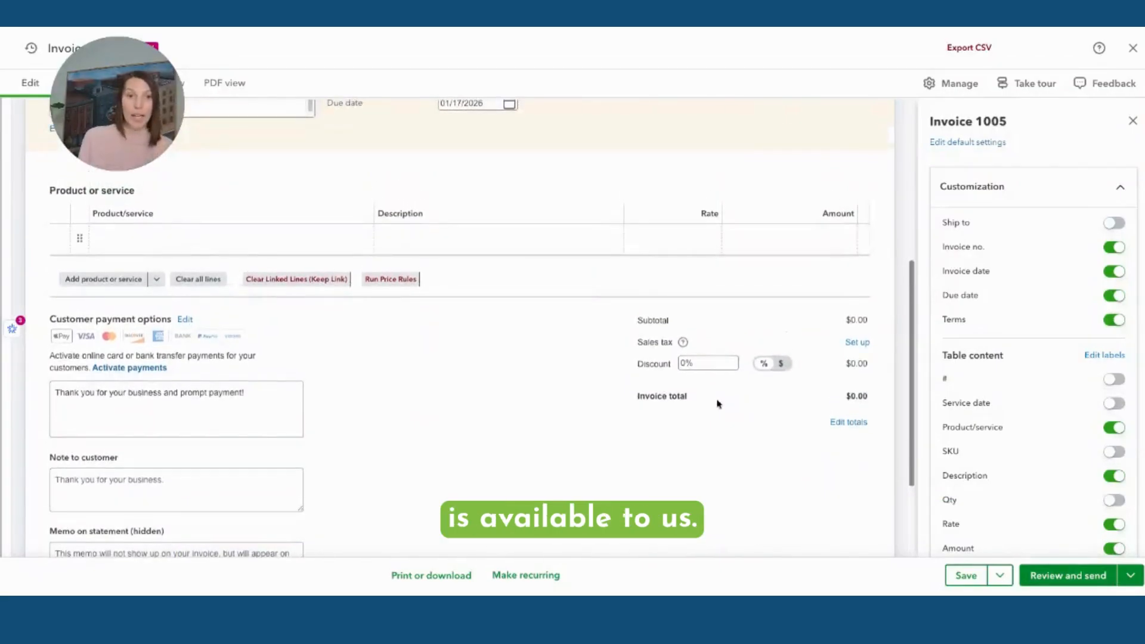
scroll(1036, 356, down, 3)
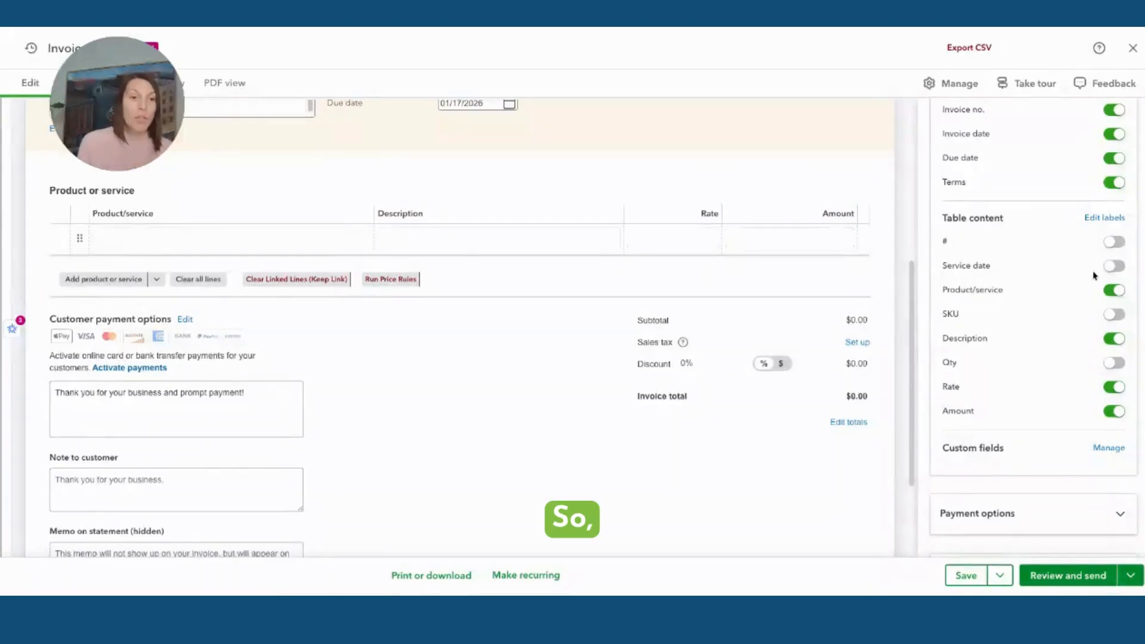
click(1113, 267)
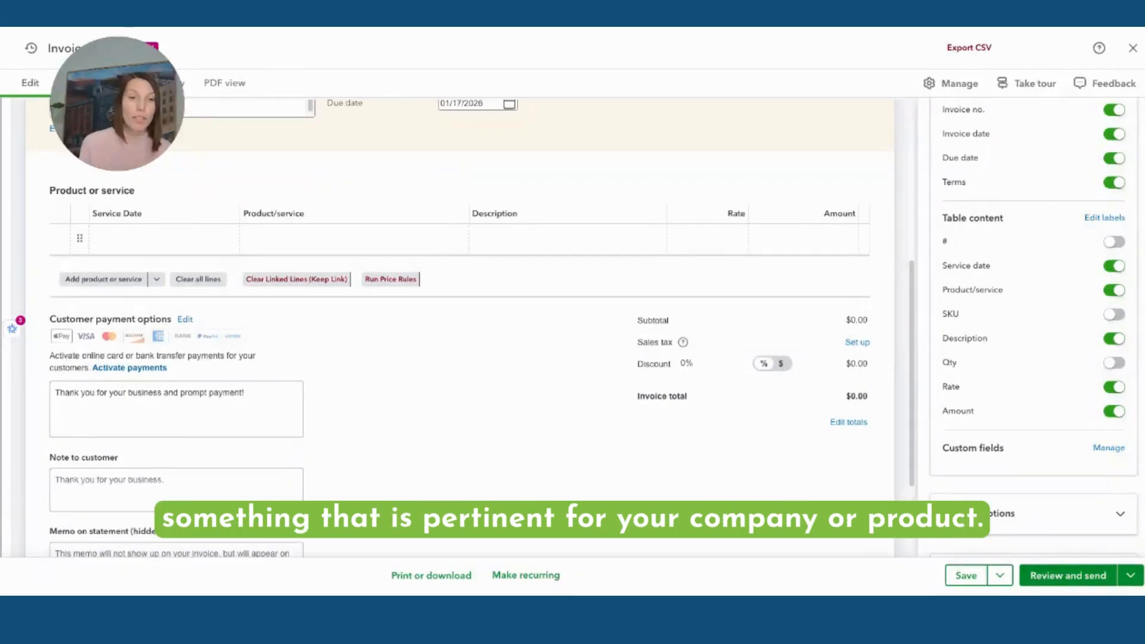
click(1116, 365)
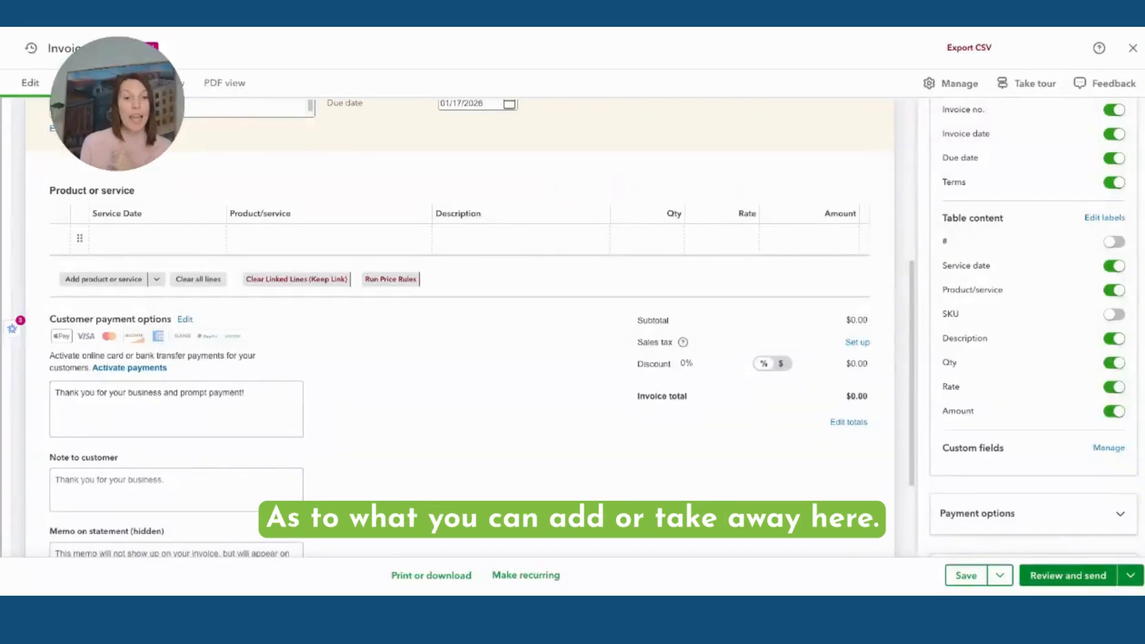
Remove the Qty and Service date columns from the invoice's product or service table
click(1123, 369)
click(1123, 273)
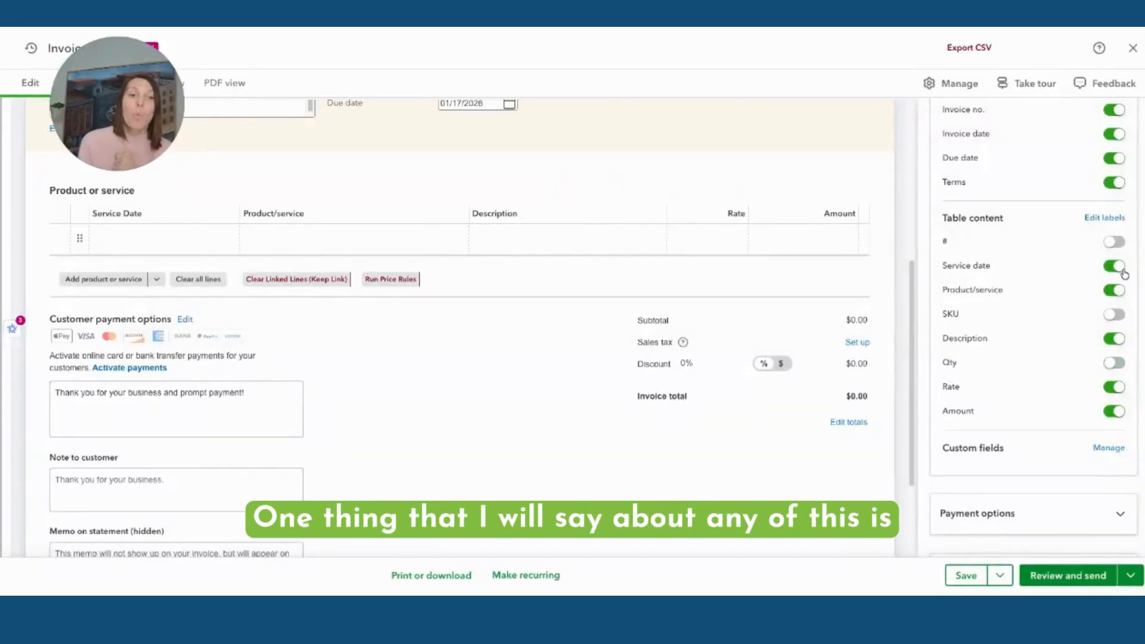
click(1121, 272)
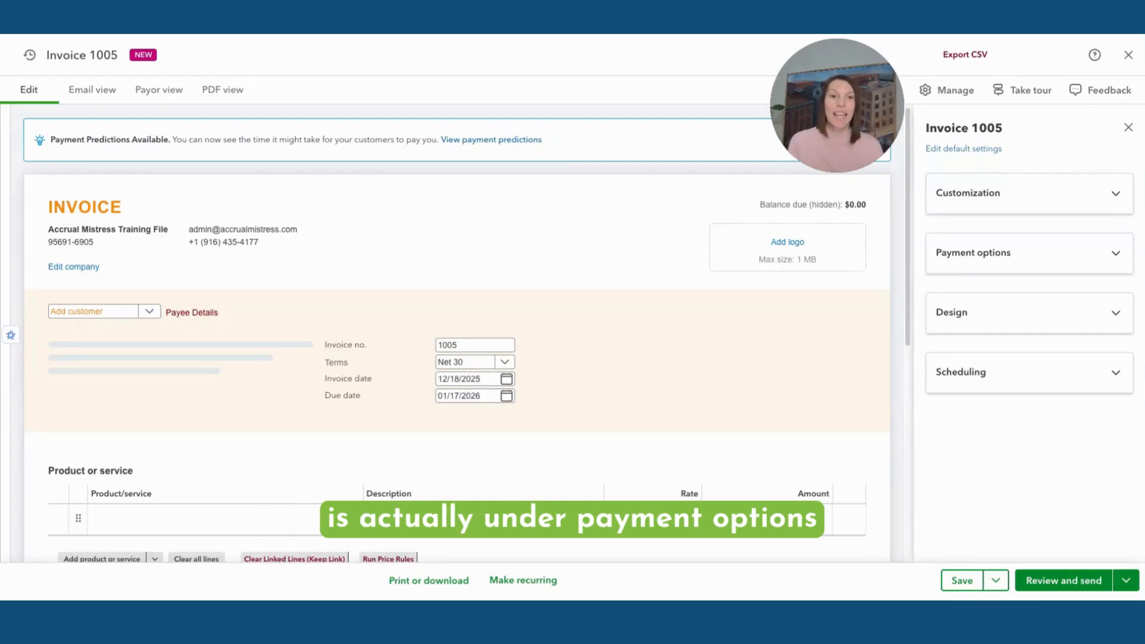
Review the invoice's payment options, including accepted payment methods, payment details and the additional options, and collapse the section
click(1003, 256)
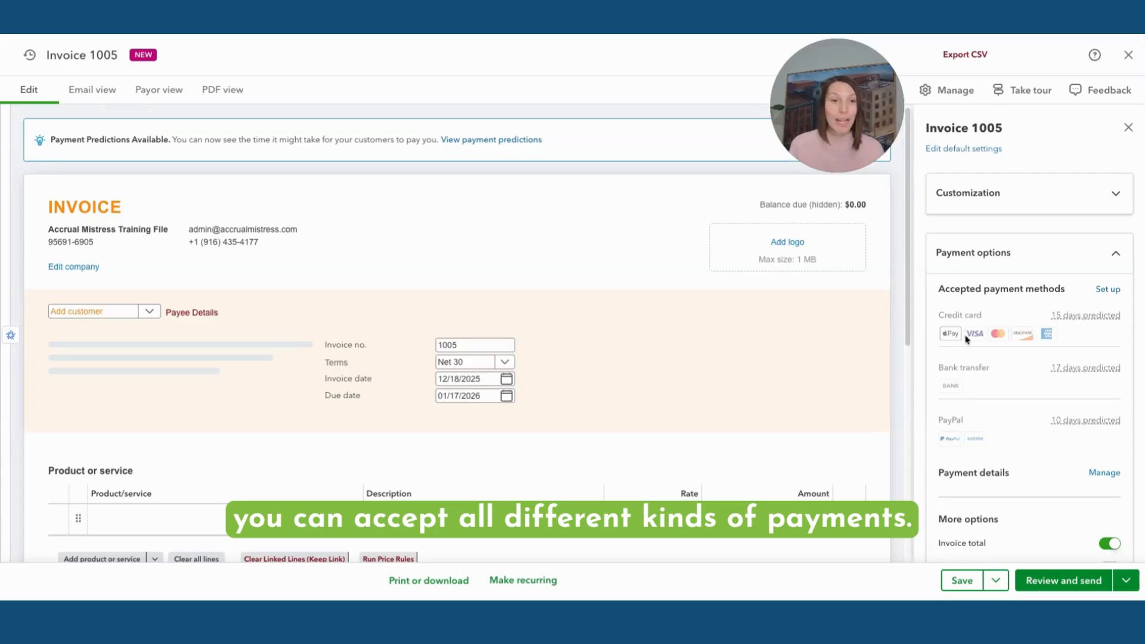
scroll(969, 339, down, 1)
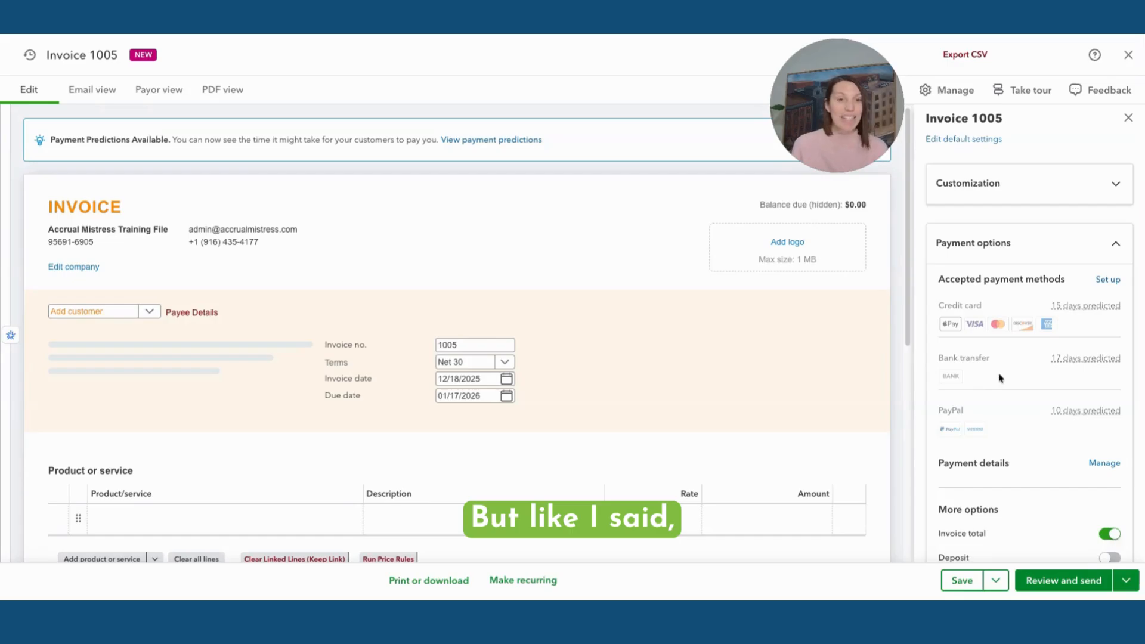
scroll(1000, 374, down, 1)
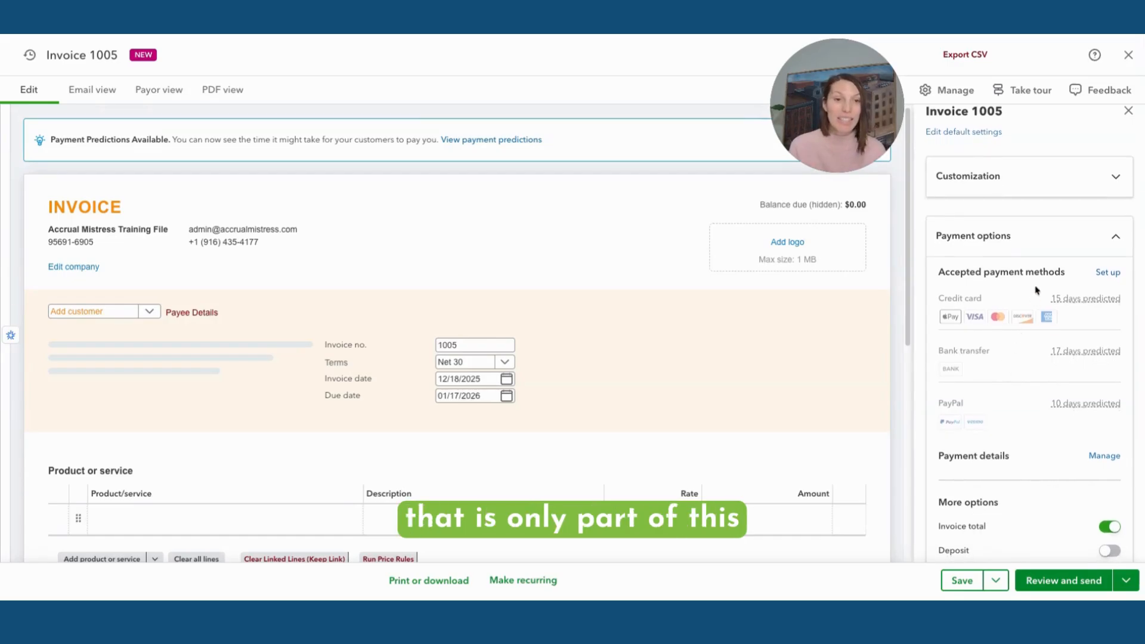
scroll(1040, 287, down, 3)
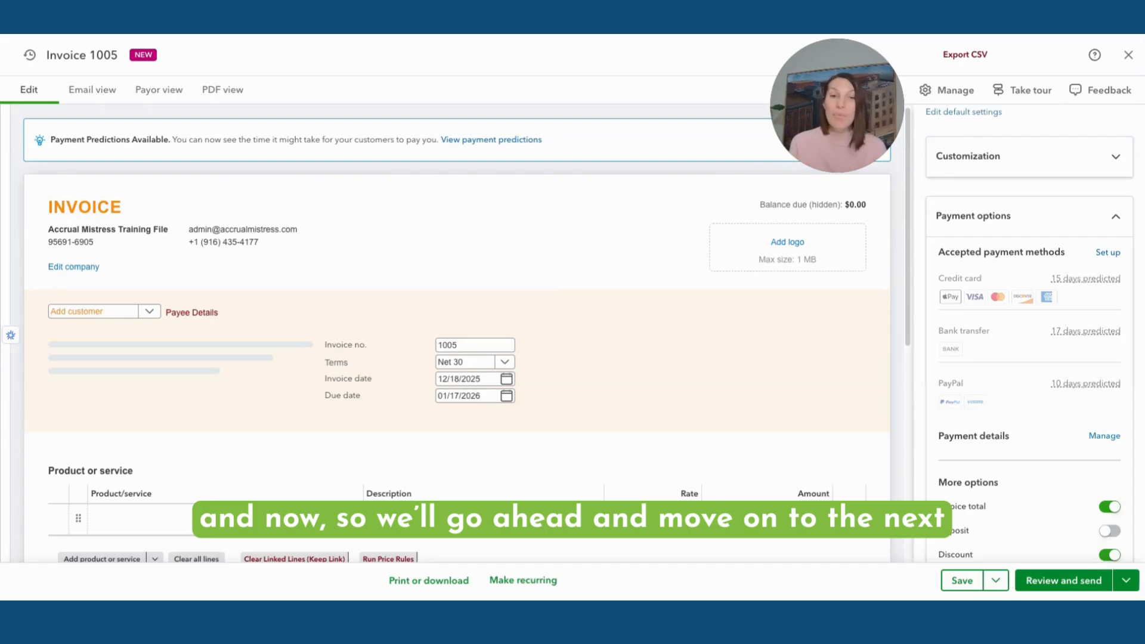
click(1056, 231)
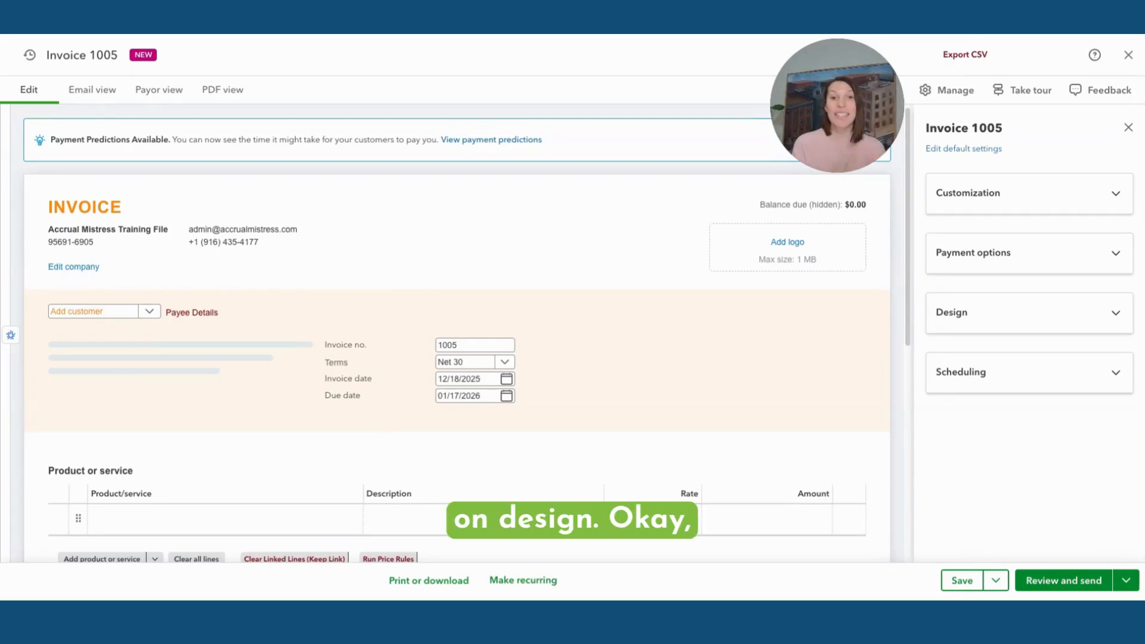
Change the invoice's design color to teal #0e909a and check it on the title and the shaded customer section
click(1037, 315)
scroll(1024, 332, down, 1)
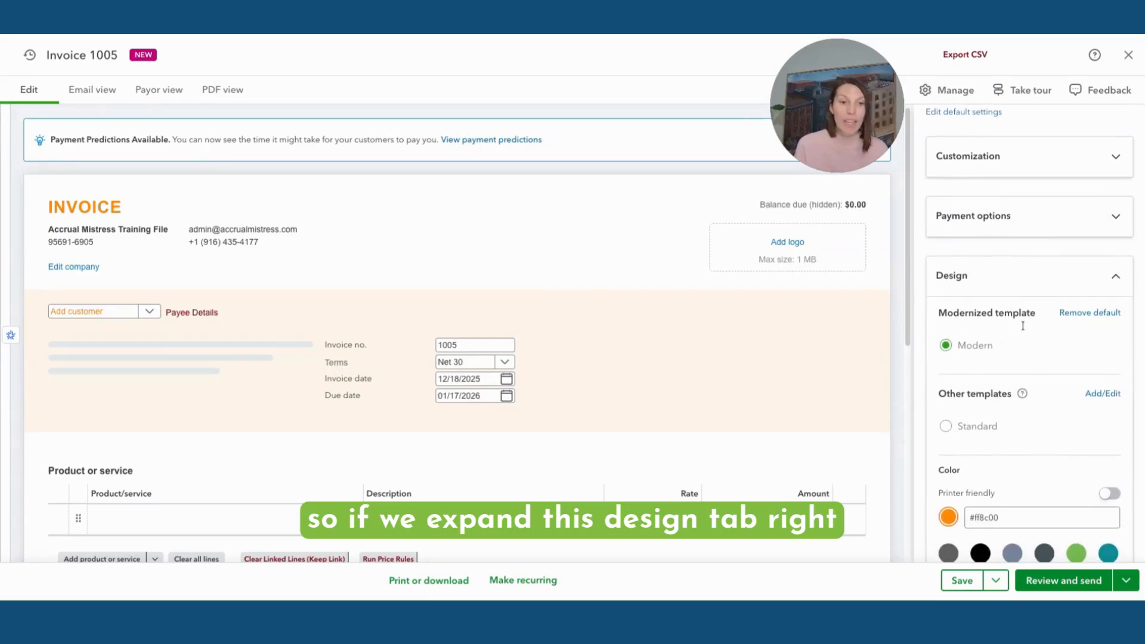
scroll(1021, 324, down, 1)
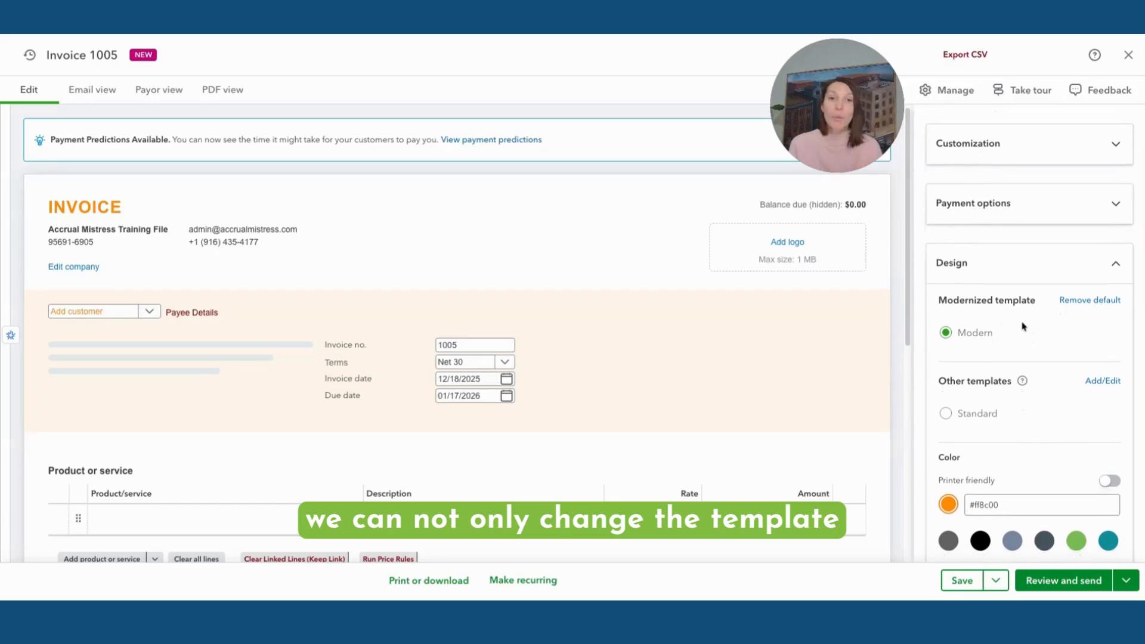
scroll(1021, 323, down, 2)
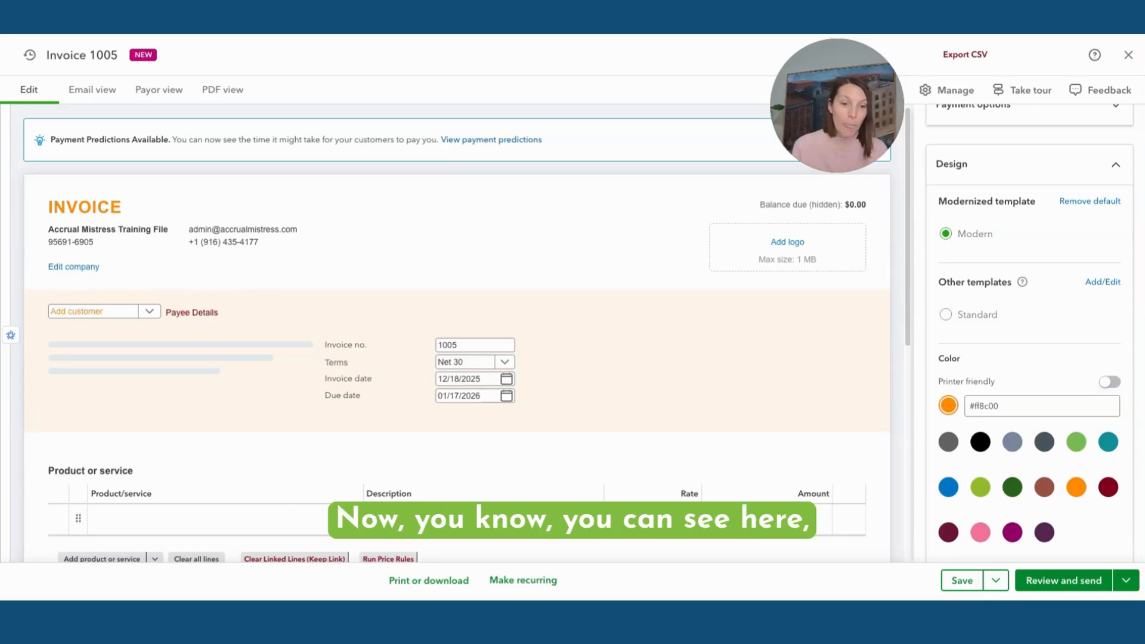
scroll(1029, 334, down, 4)
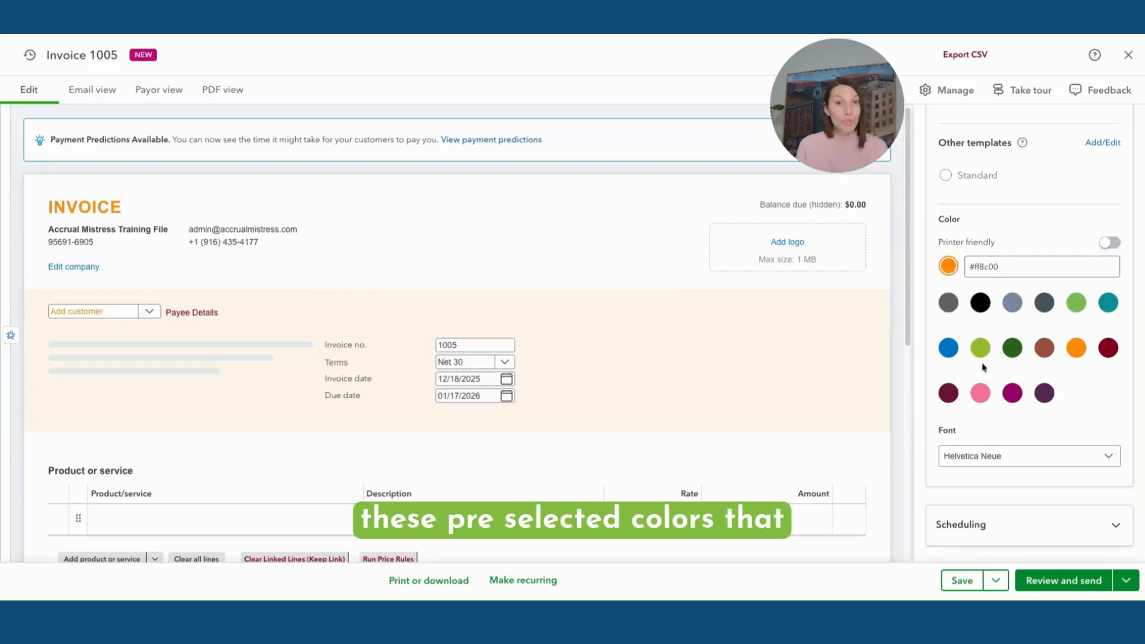
click(1108, 313)
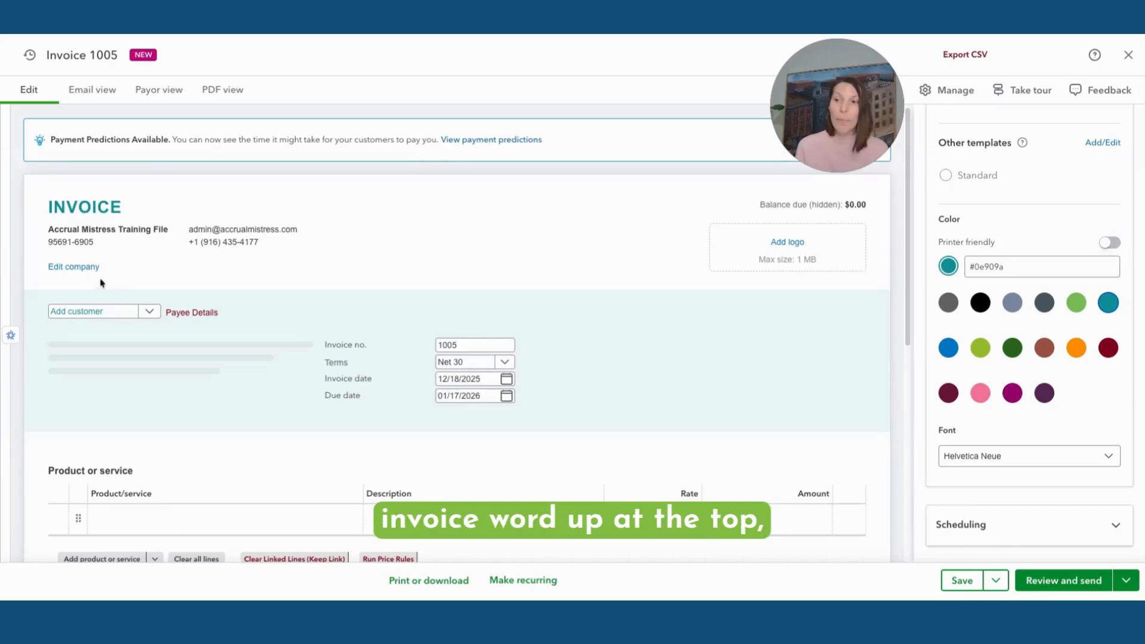
scroll(557, 384, down, 2)
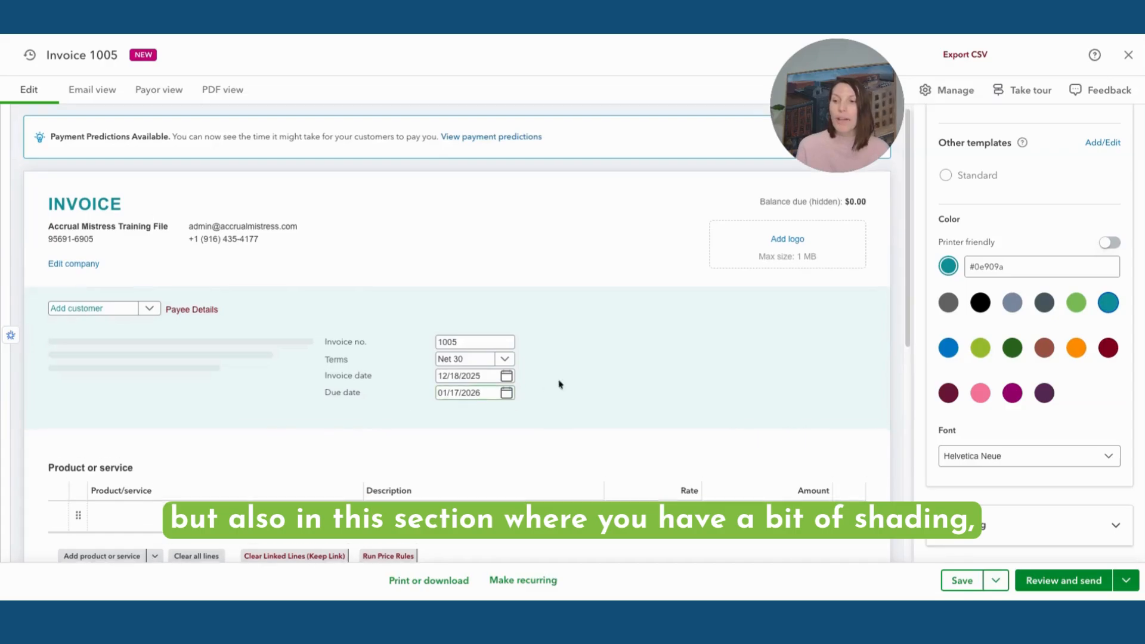
scroll(611, 275, down, 2)
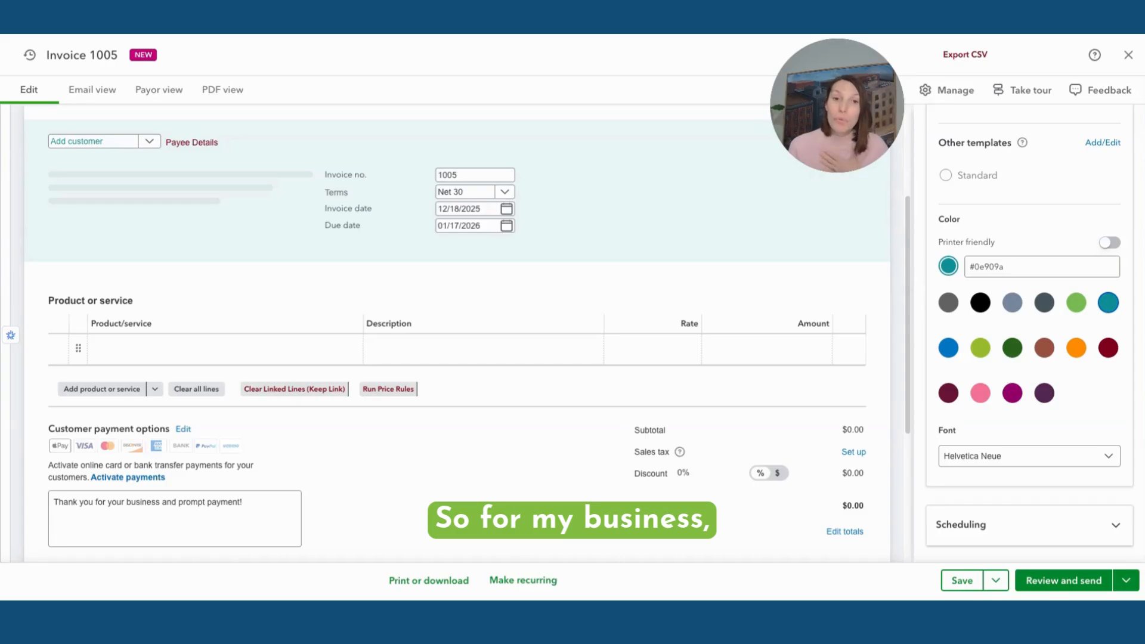
scroll(465, 334, up, 3)
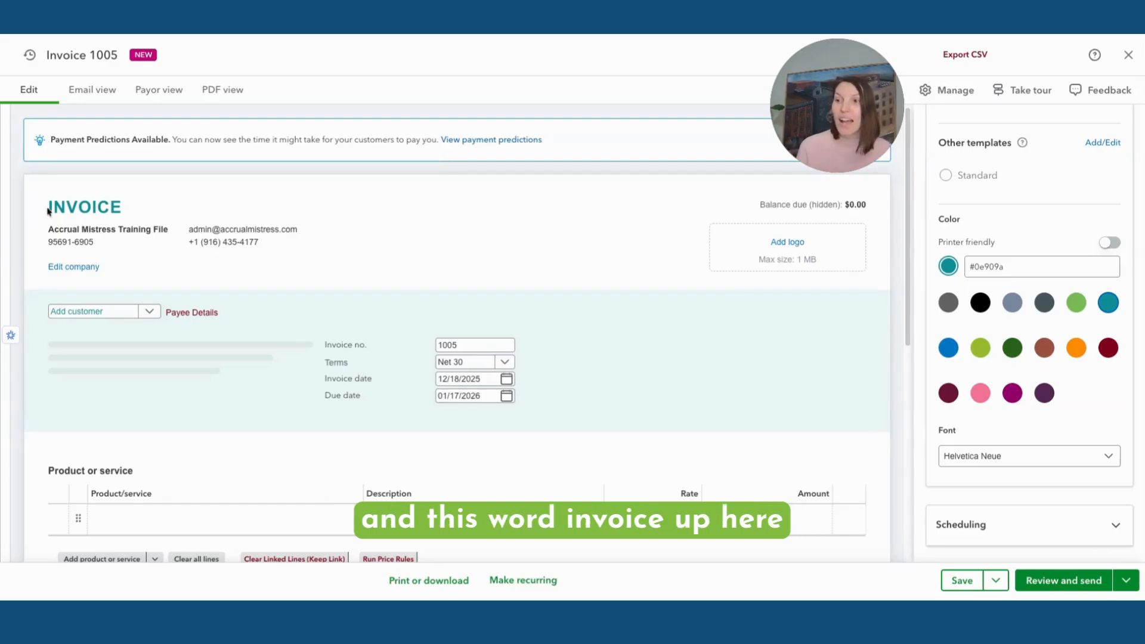
drag(133, 217, 44, 207)
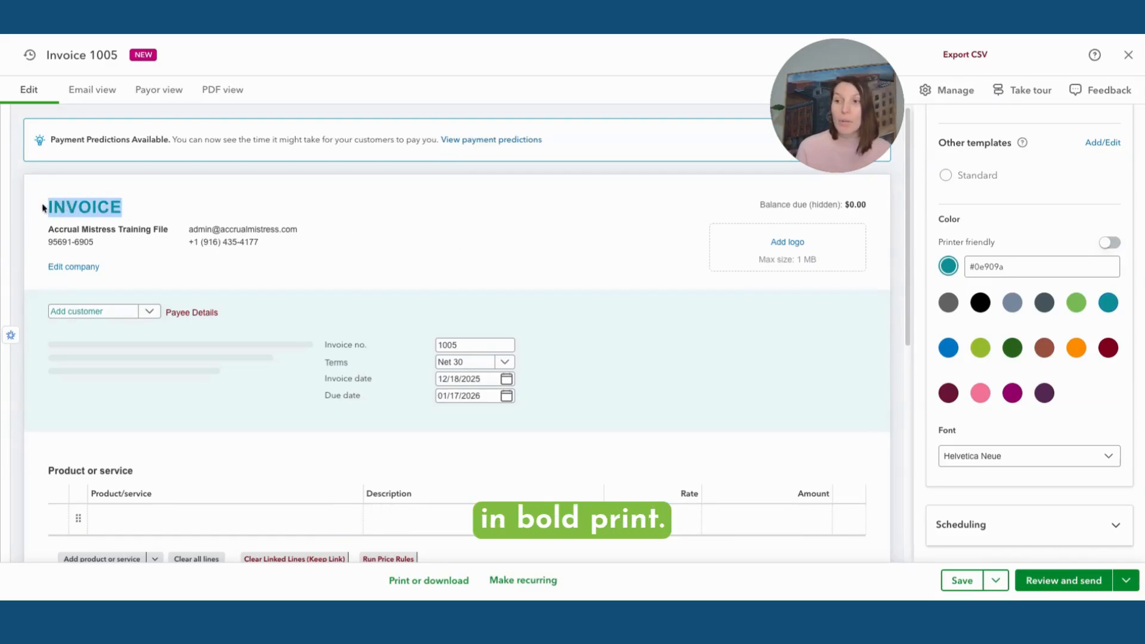
click(141, 213)
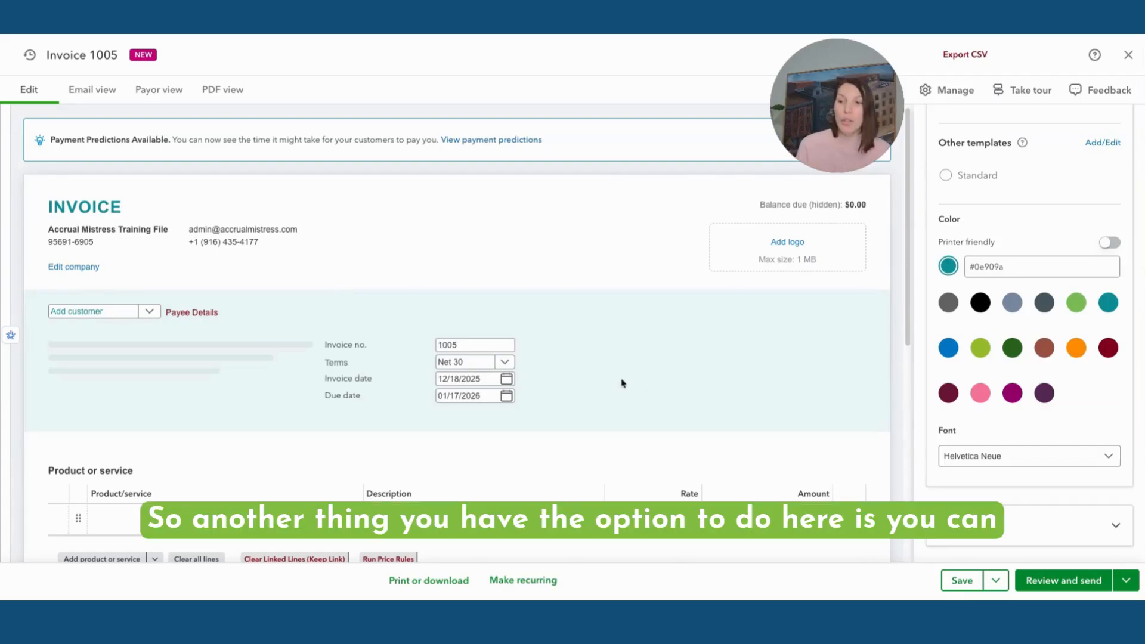
Try the Overpass and Source Sans Pro fonts on the invoice, set its font to Avenir Next, and collapse the design section
click(1054, 466)
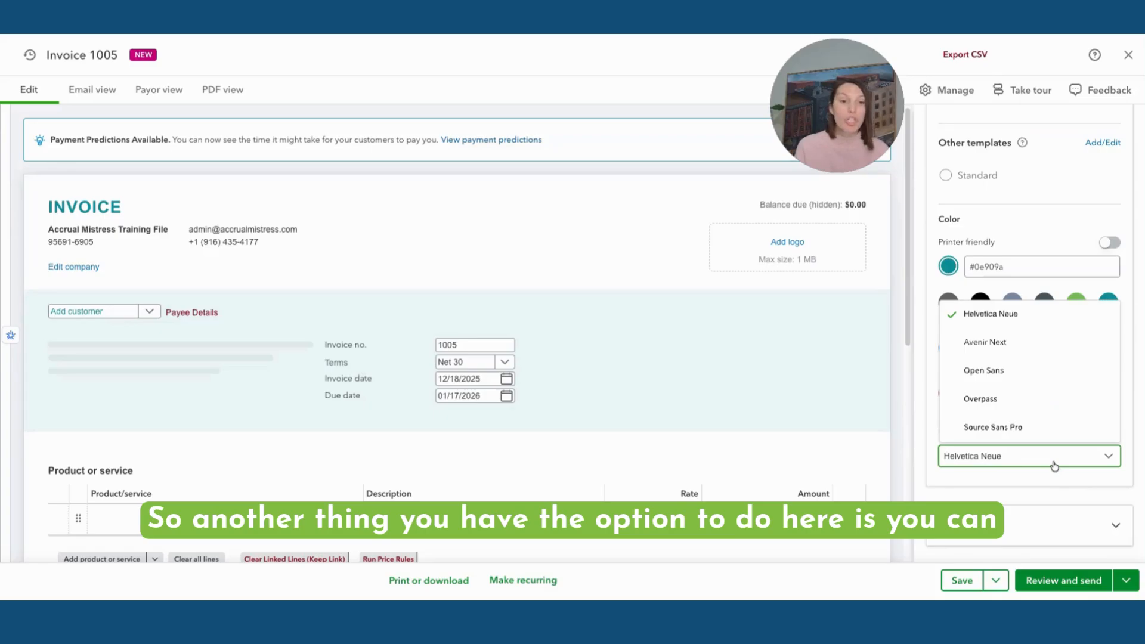
click(972, 399)
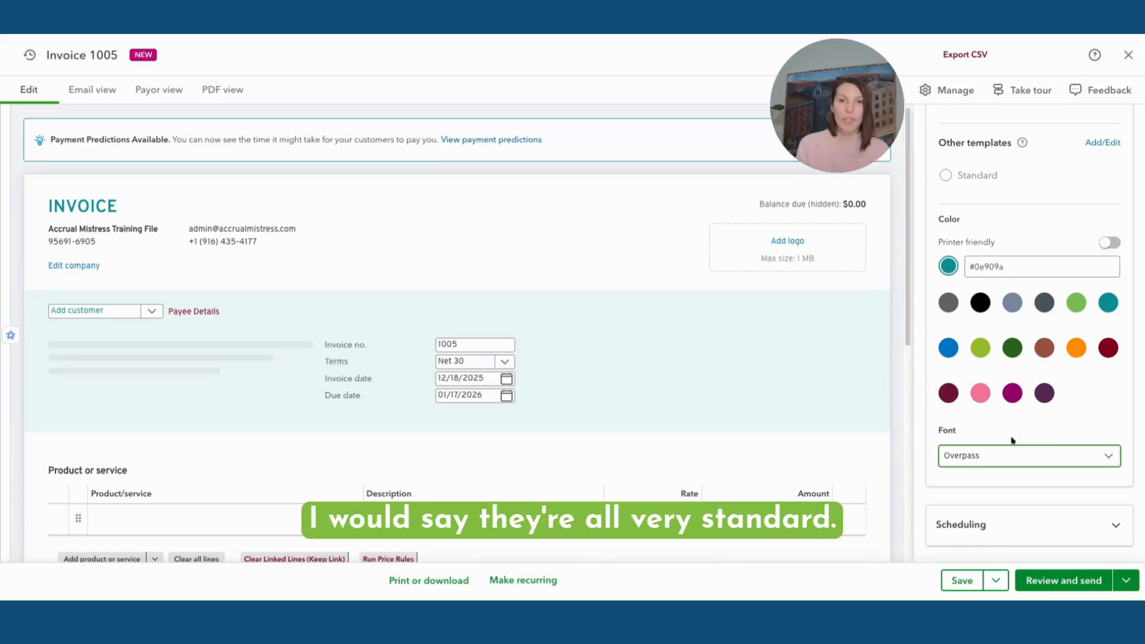
click(1014, 470)
click(1005, 439)
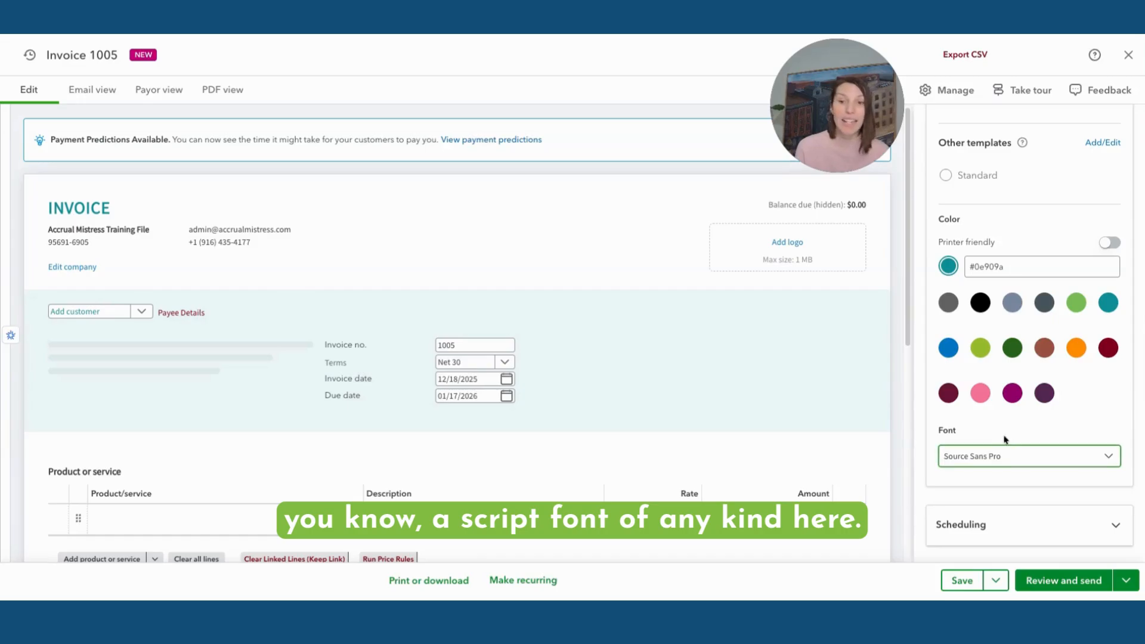
click(1008, 458)
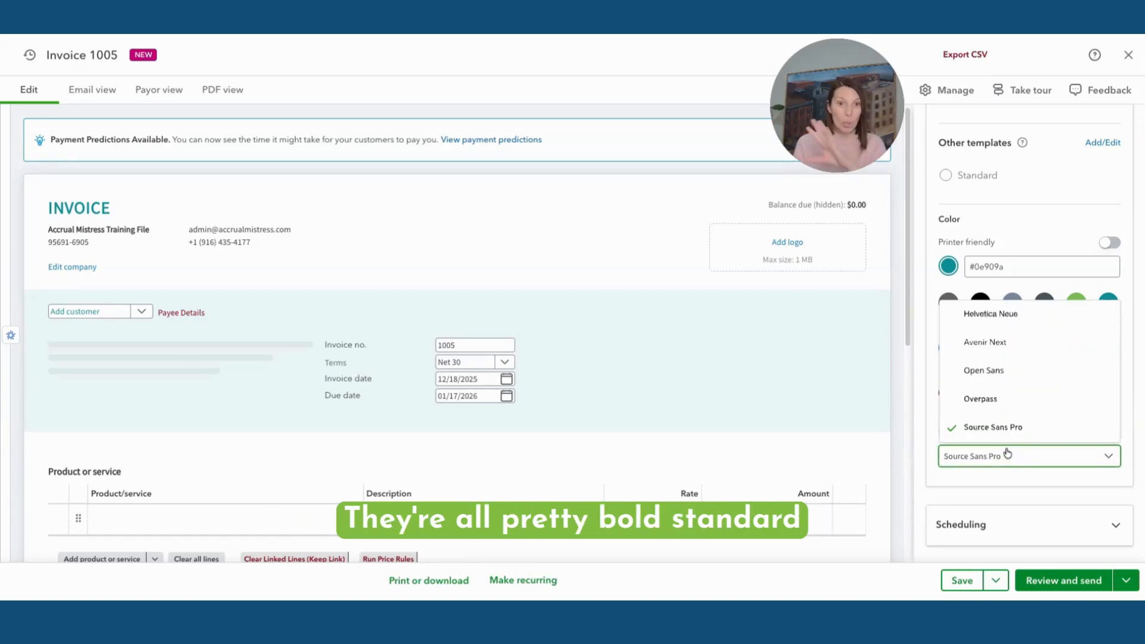
click(992, 347)
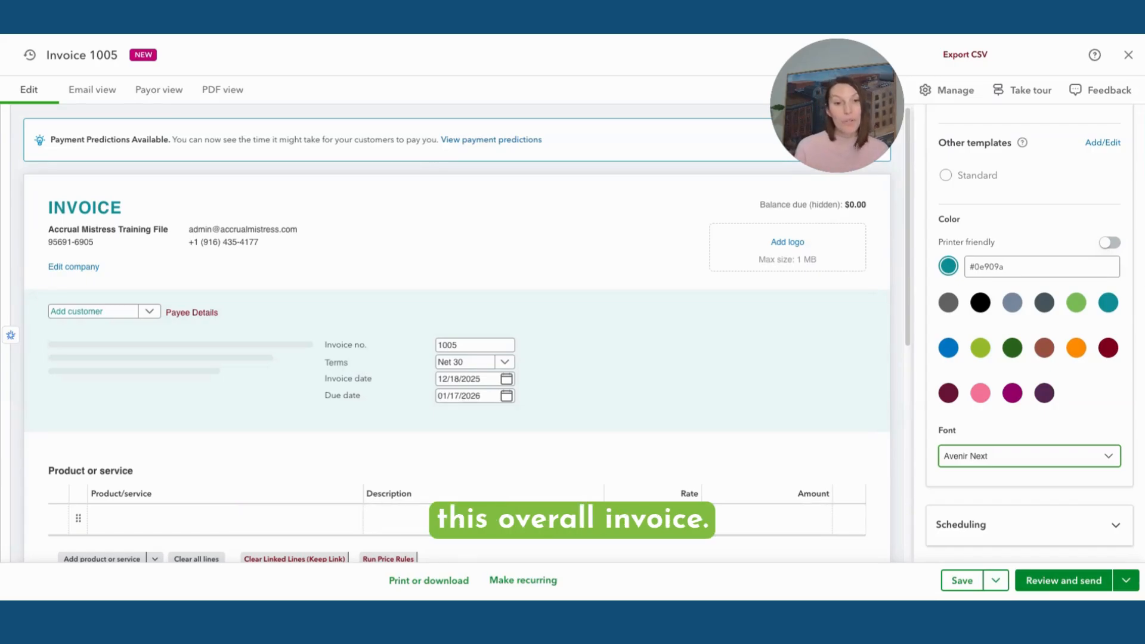
scroll(1049, 252, up, 4)
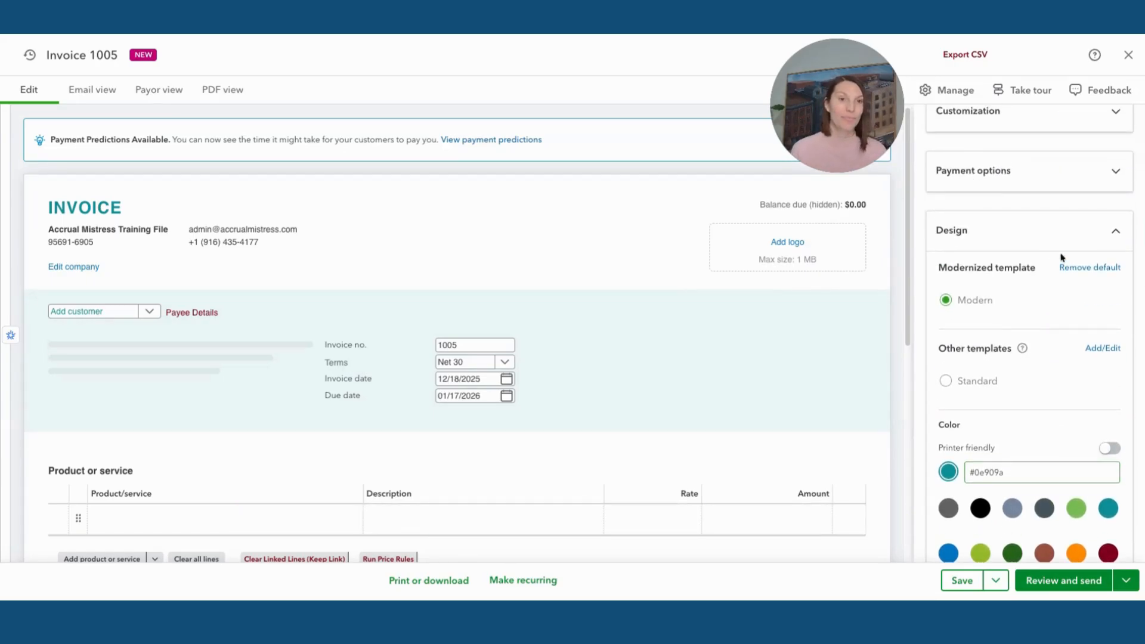
click(1086, 250)
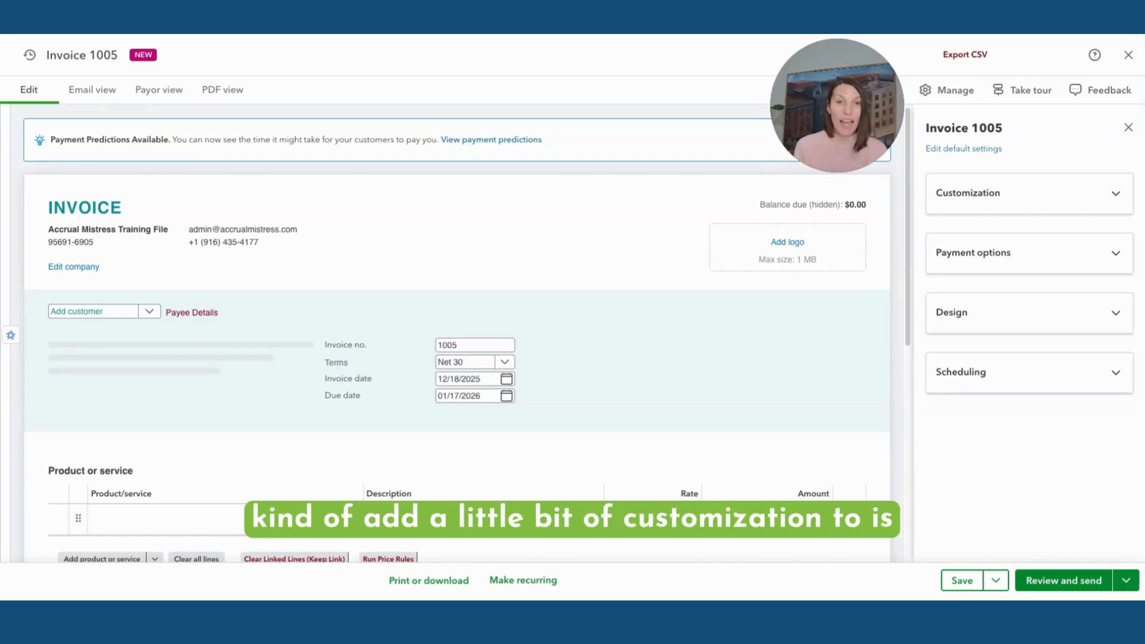
Review the invoice's scheduling options for recurring invoices and payments, printing or sending later, and automatic reminders, and collapse the section
click(1083, 384)
scroll(1069, 400, down, 2)
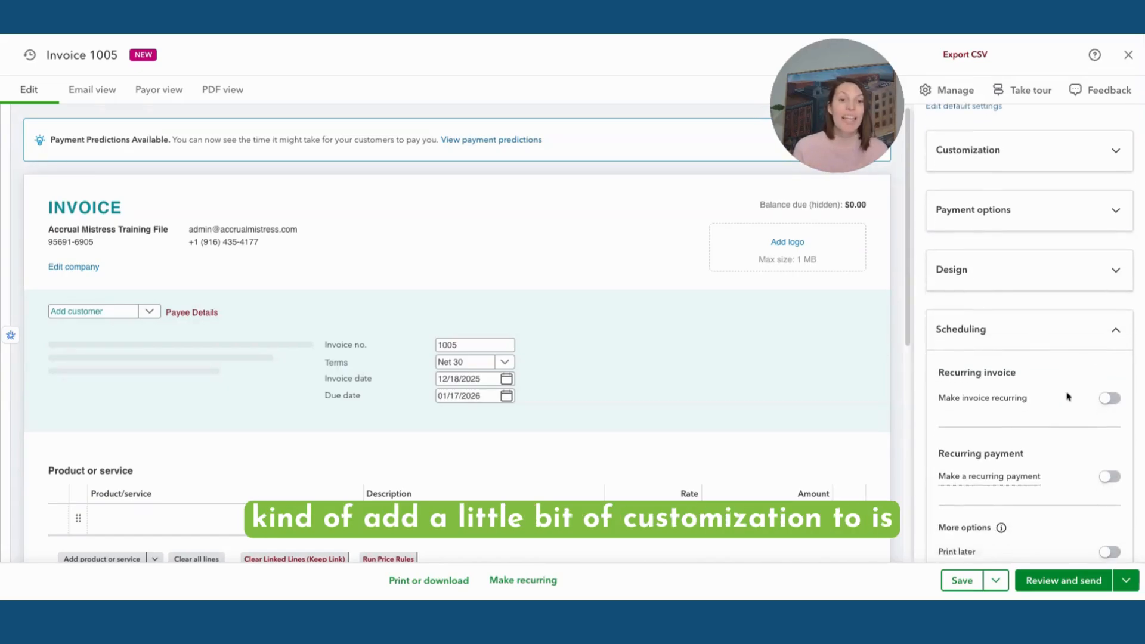
scroll(1062, 388, down, 1)
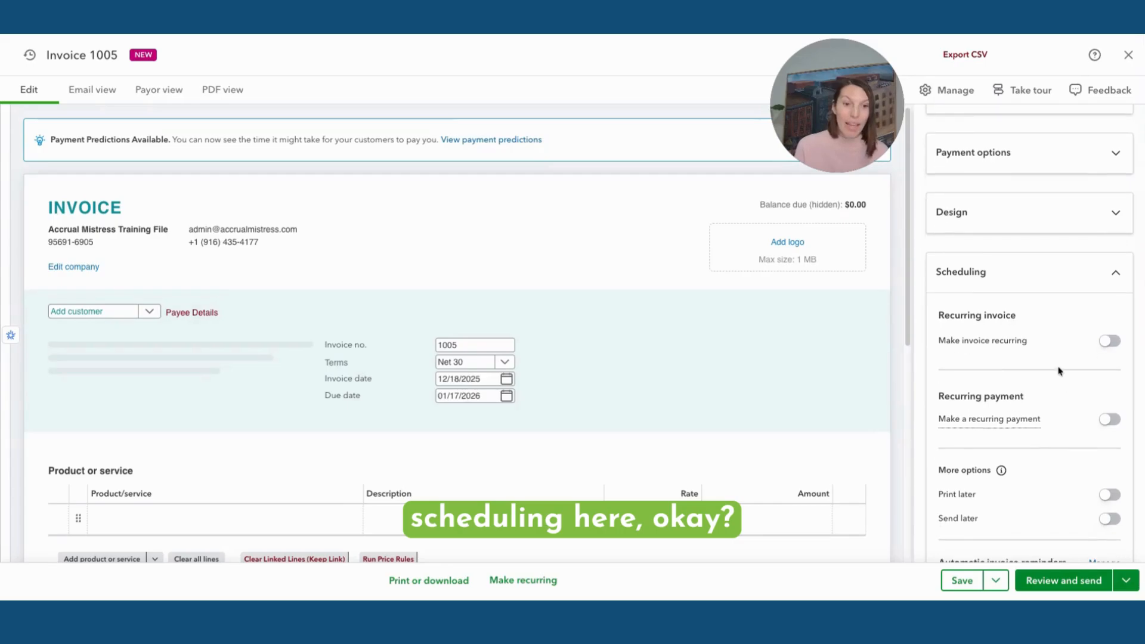
scroll(1043, 329, down, 2)
scroll(1043, 329, down, 1)
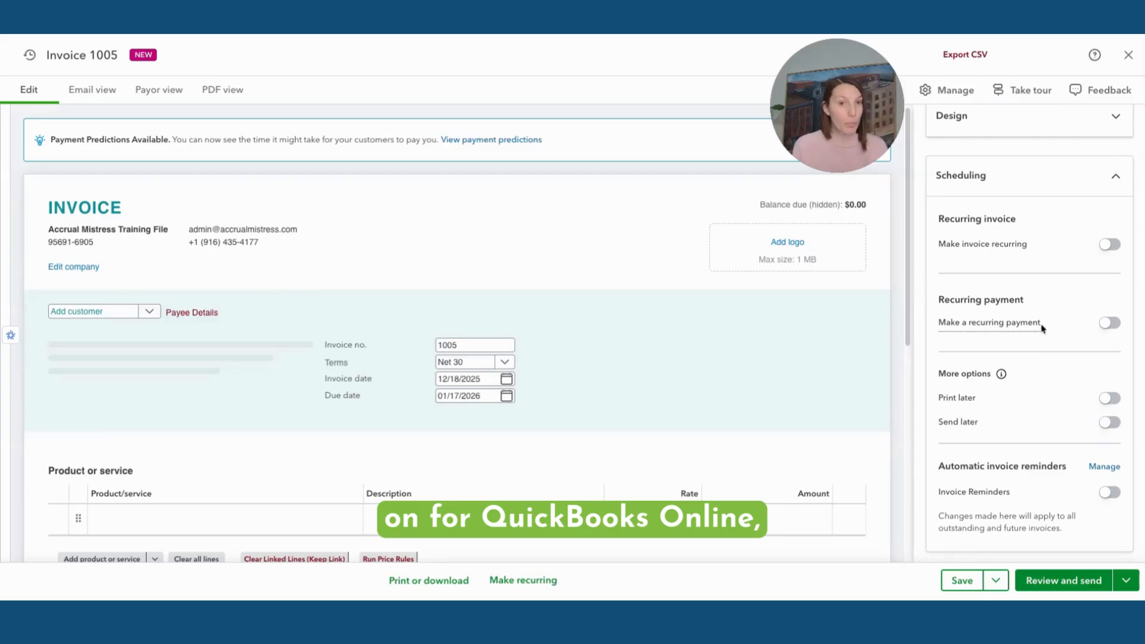
scroll(1042, 328, down, 1)
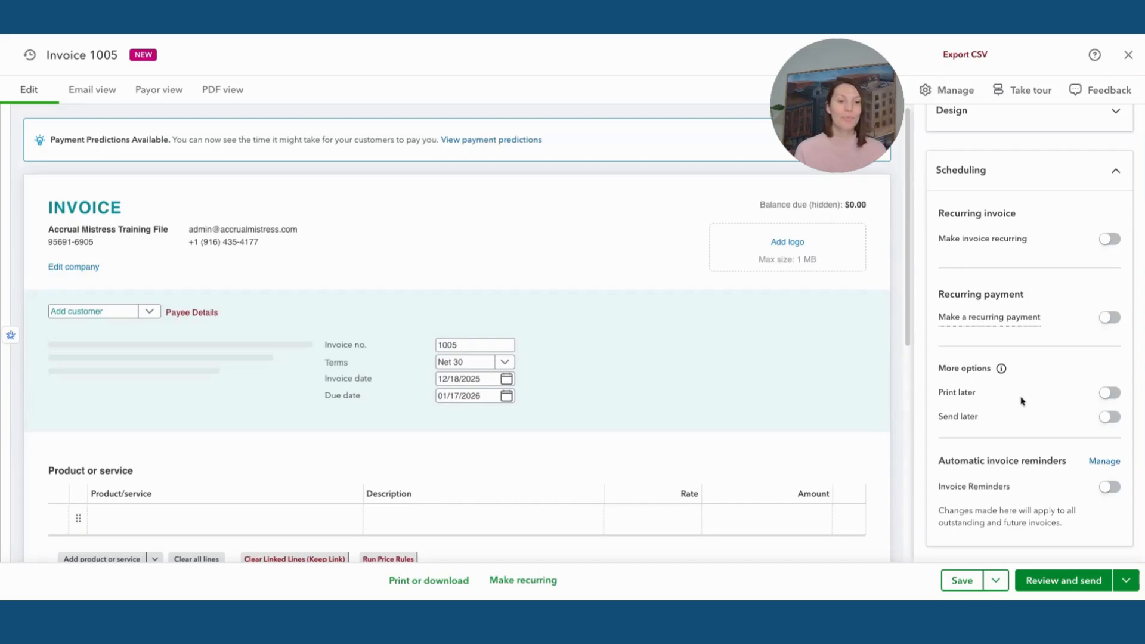
click(1109, 174)
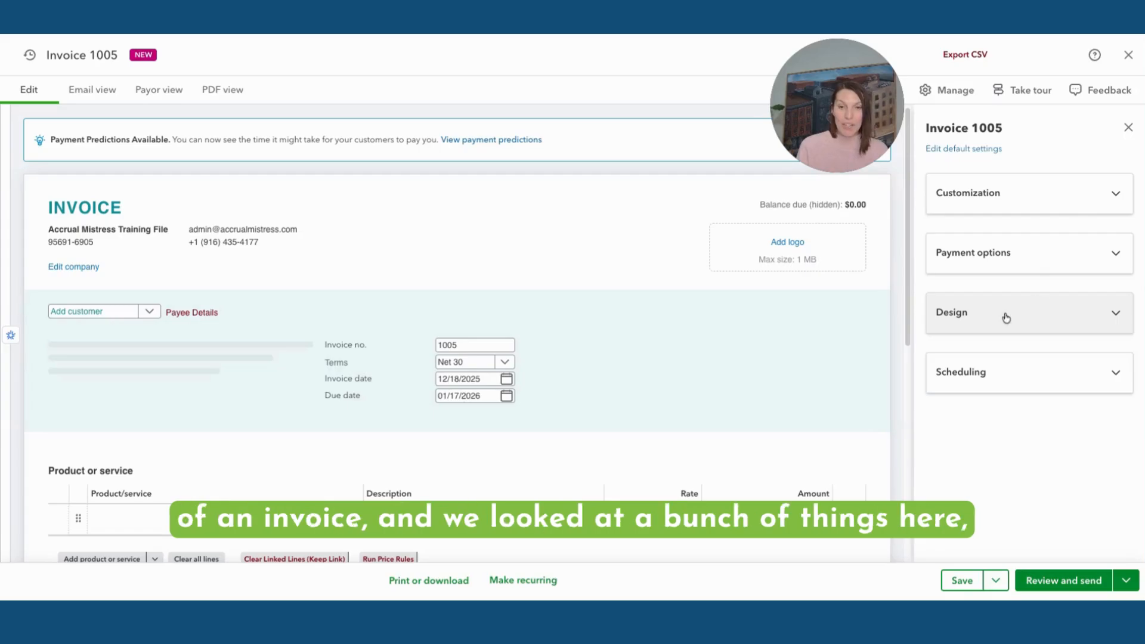
Look over the invoice's payment, note, memo and totals areas, and preview the invoice in email view and payor view
scroll(533, 406, down, 7)
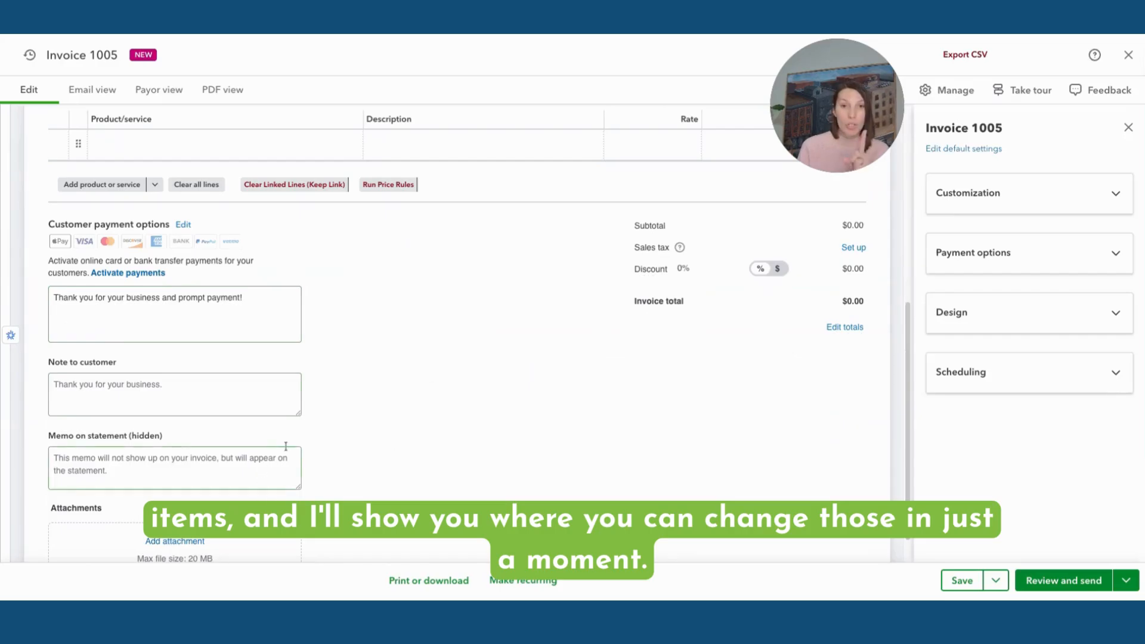
scroll(365, 454, up, 1)
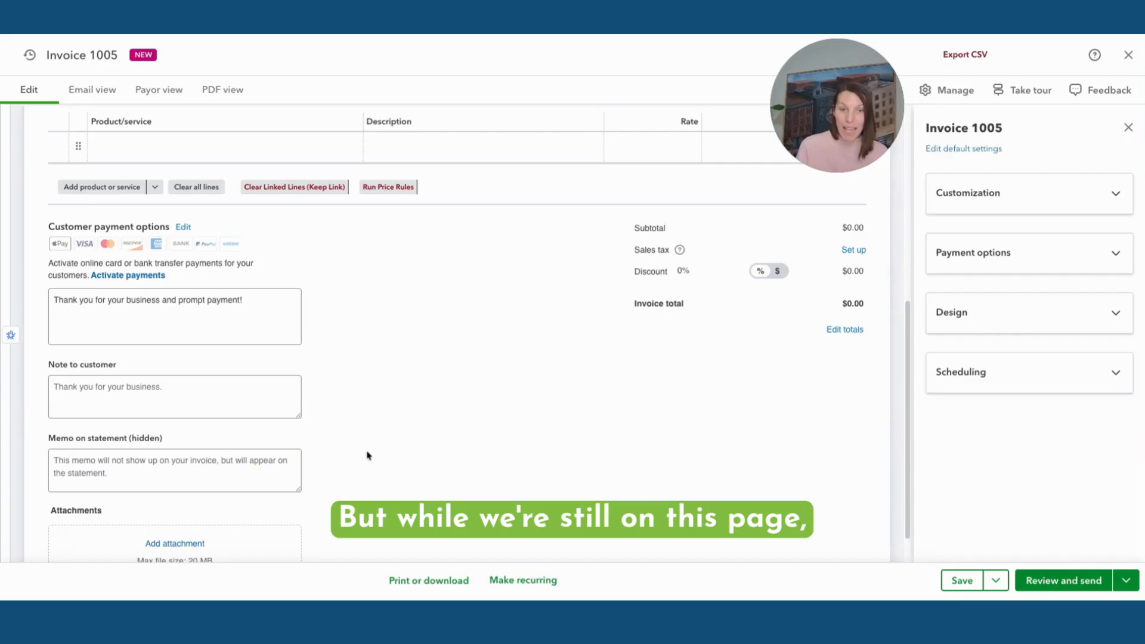
scroll(367, 455, up, 1)
scroll(367, 456, up, 5)
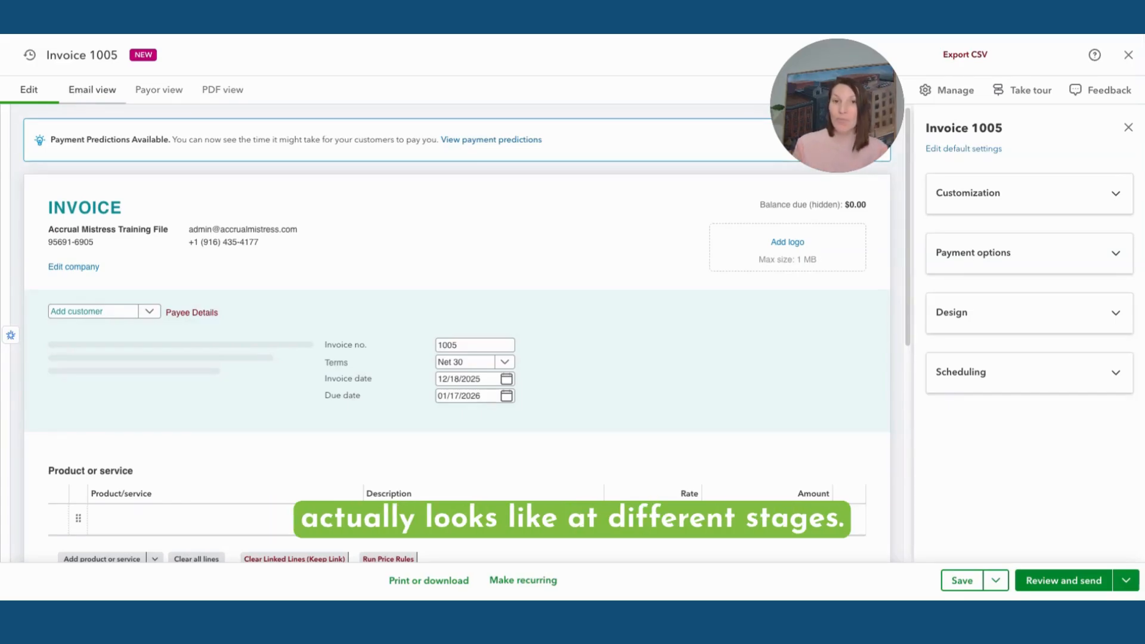
click(90, 94)
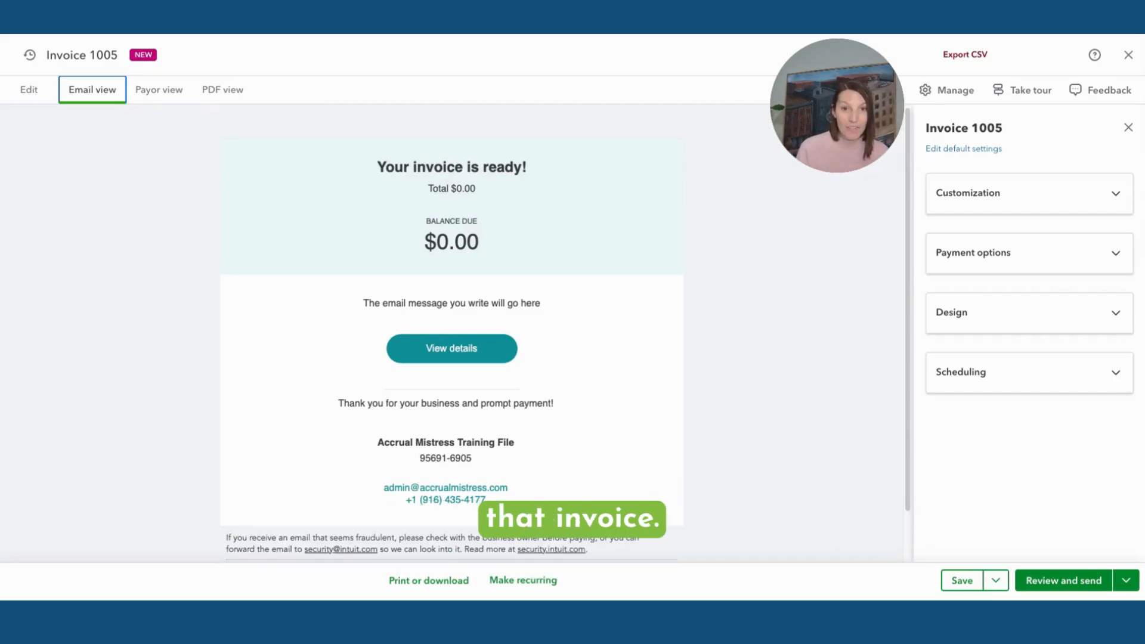
click(164, 99)
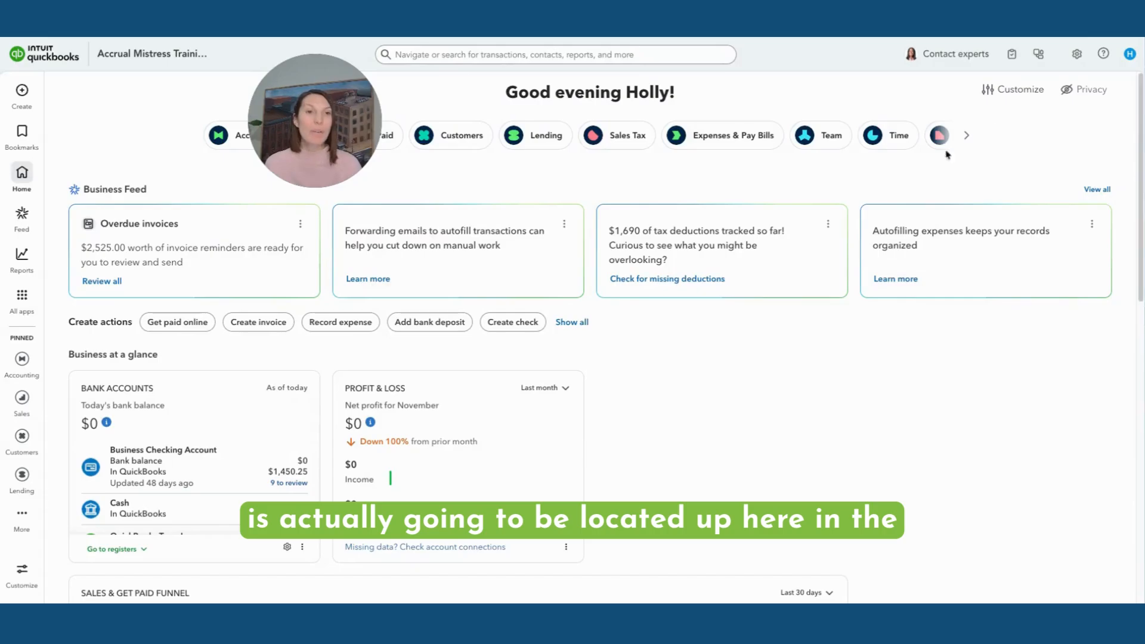
Open the Sales section of the company's account and settings
click(1077, 55)
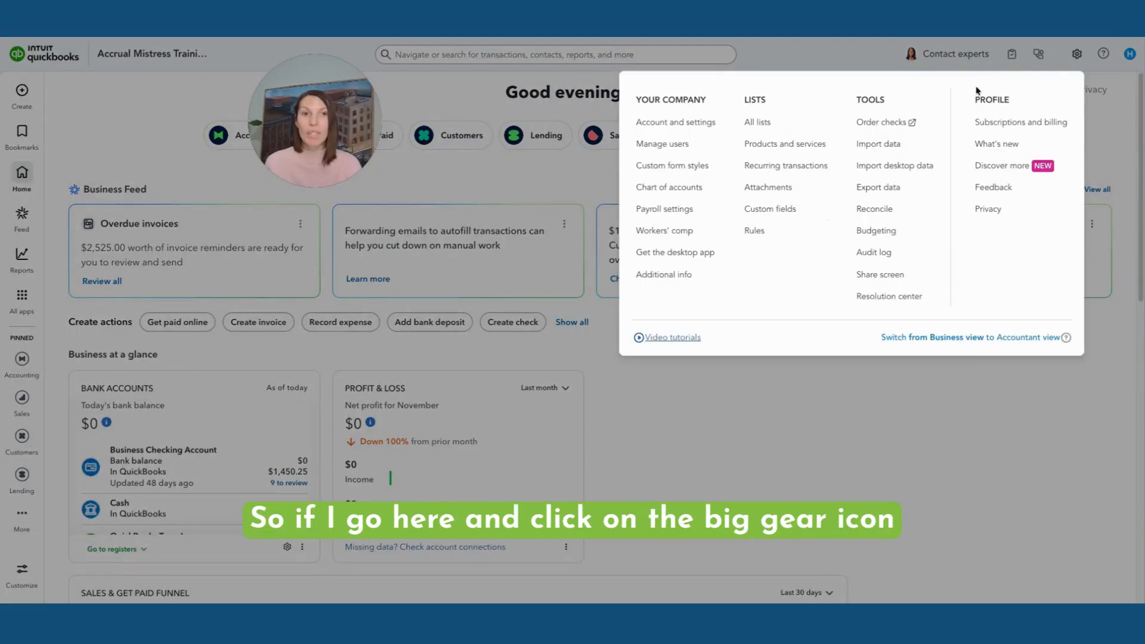
click(664, 125)
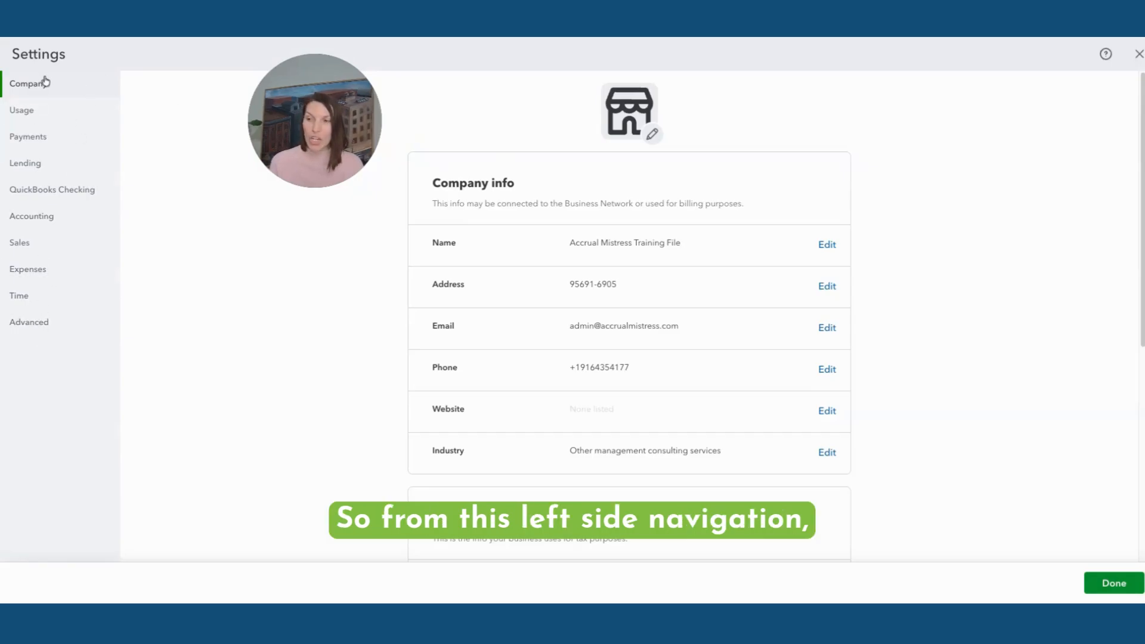
click(47, 249)
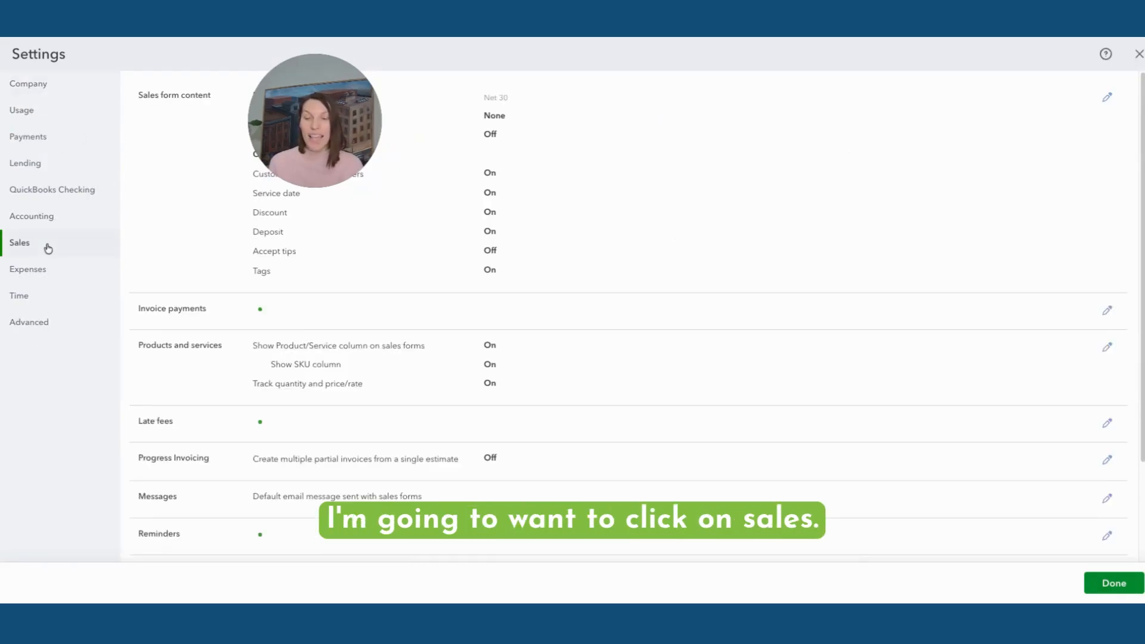
Examine the sales settings from sales form content and invoice payments through late fees, progress invoicing, messages, reminders and statements
drag(320, 102, 939, 98)
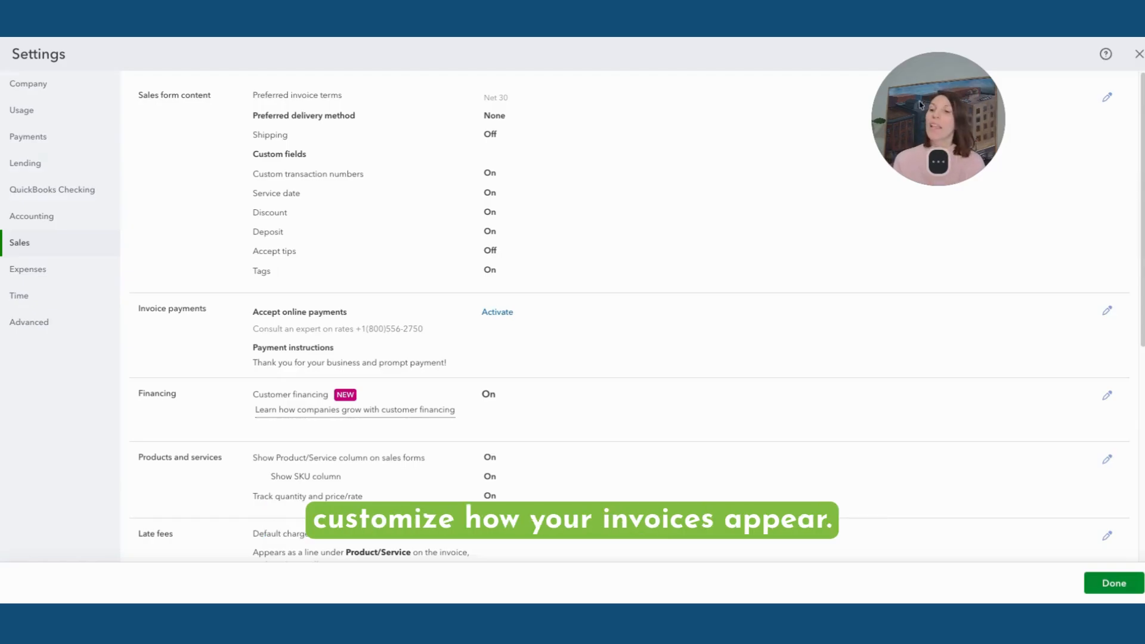
scroll(692, 359, down, 1)
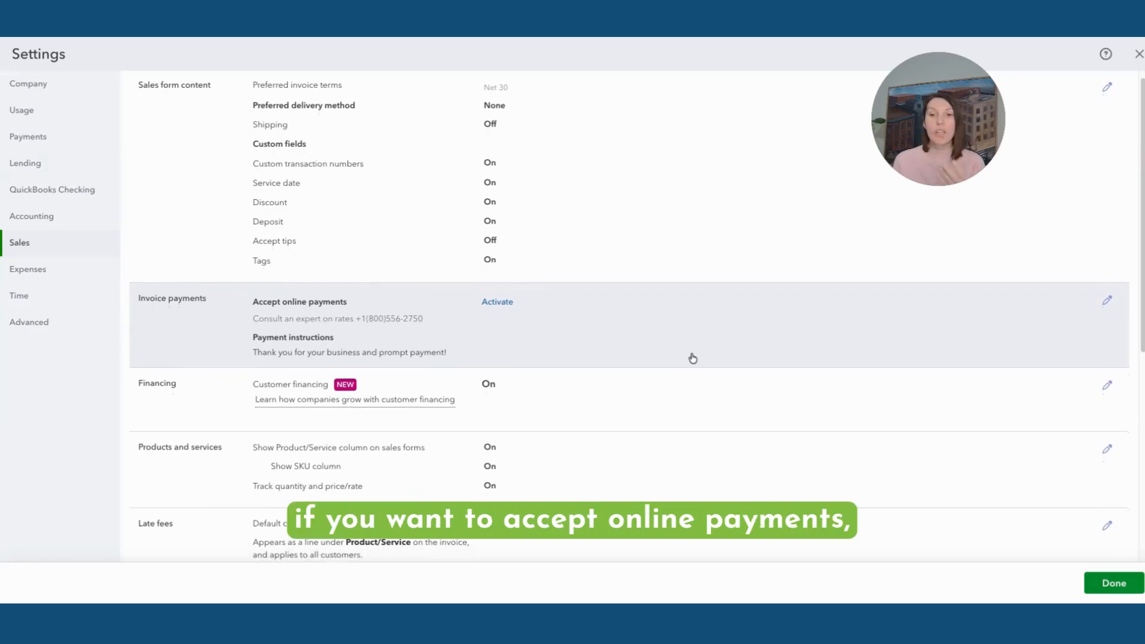
scroll(691, 358, down, 1)
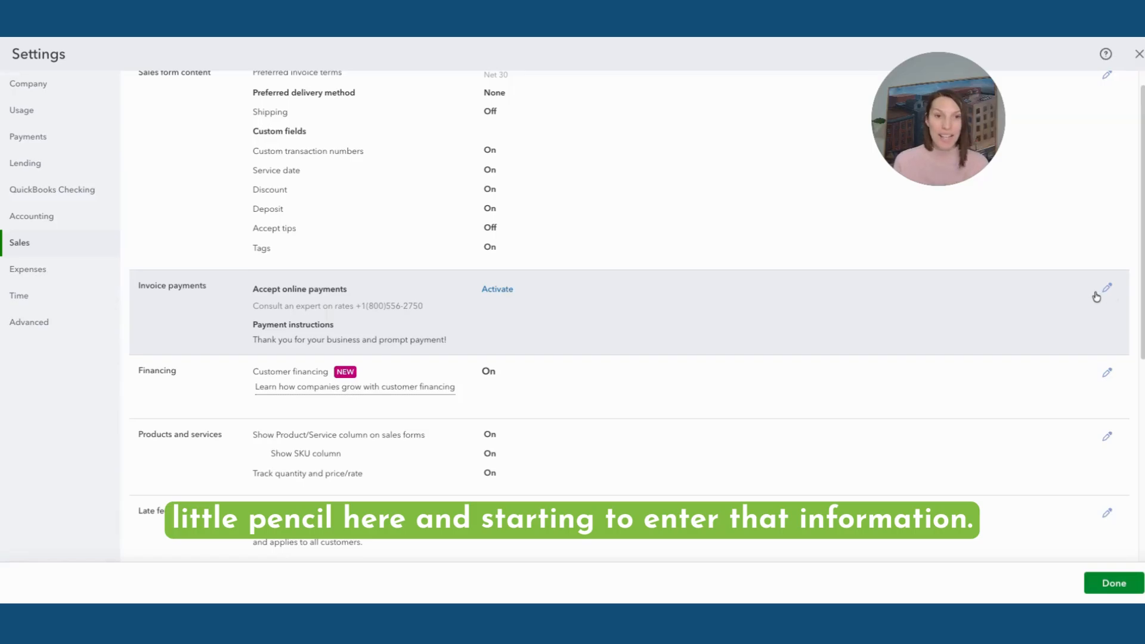
scroll(1004, 309, down, 1)
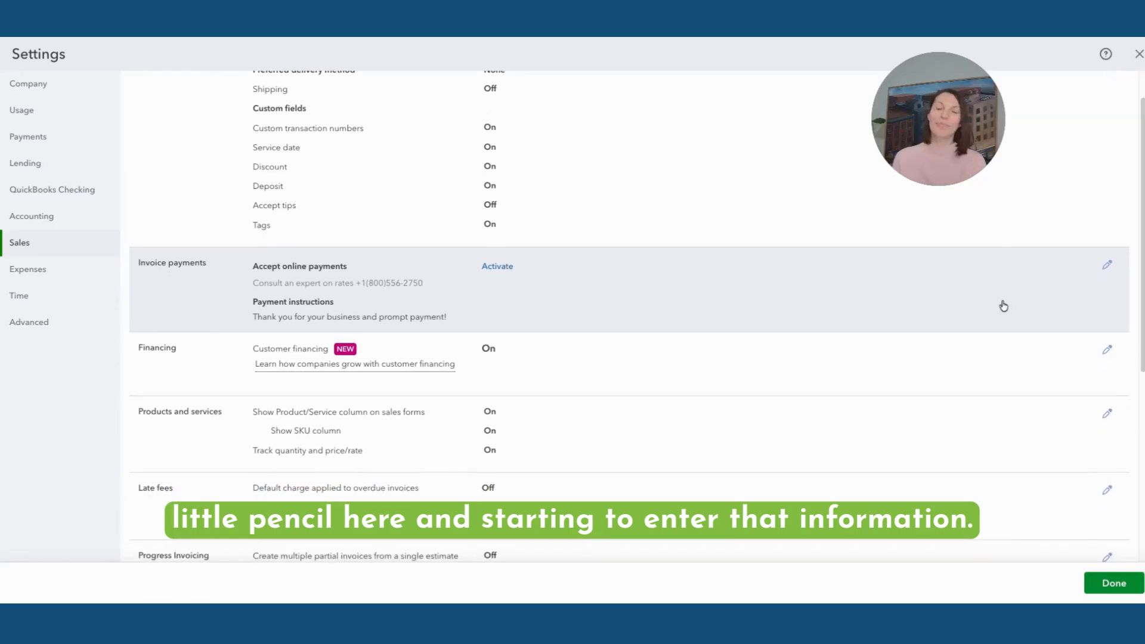
scroll(1003, 308, down, 4)
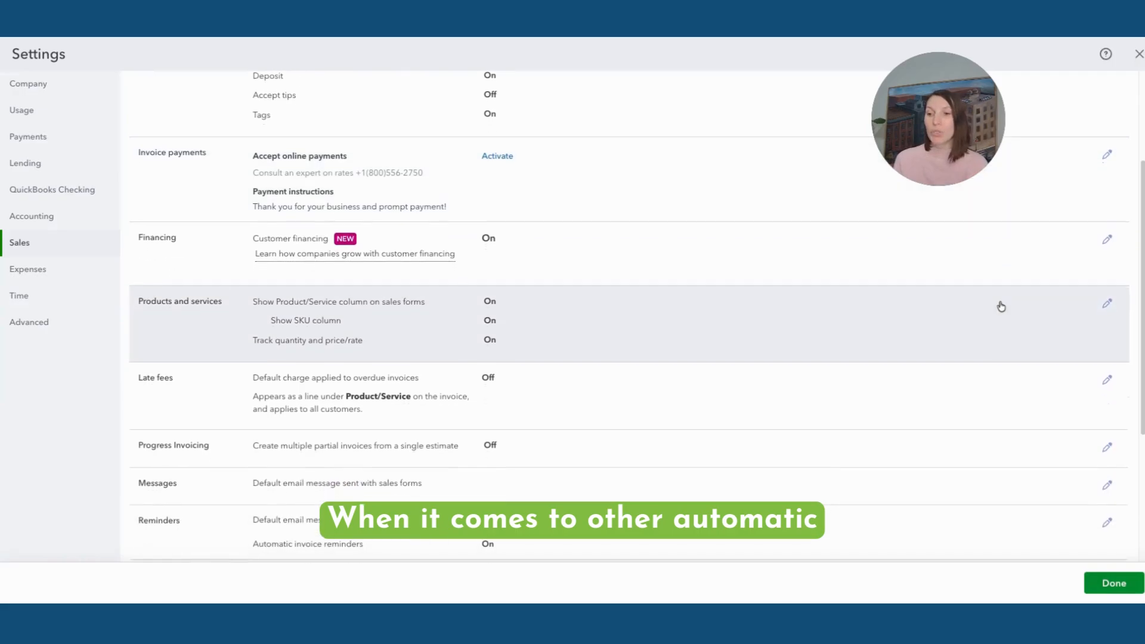
scroll(999, 306, down, 1)
scroll(996, 306, down, 1)
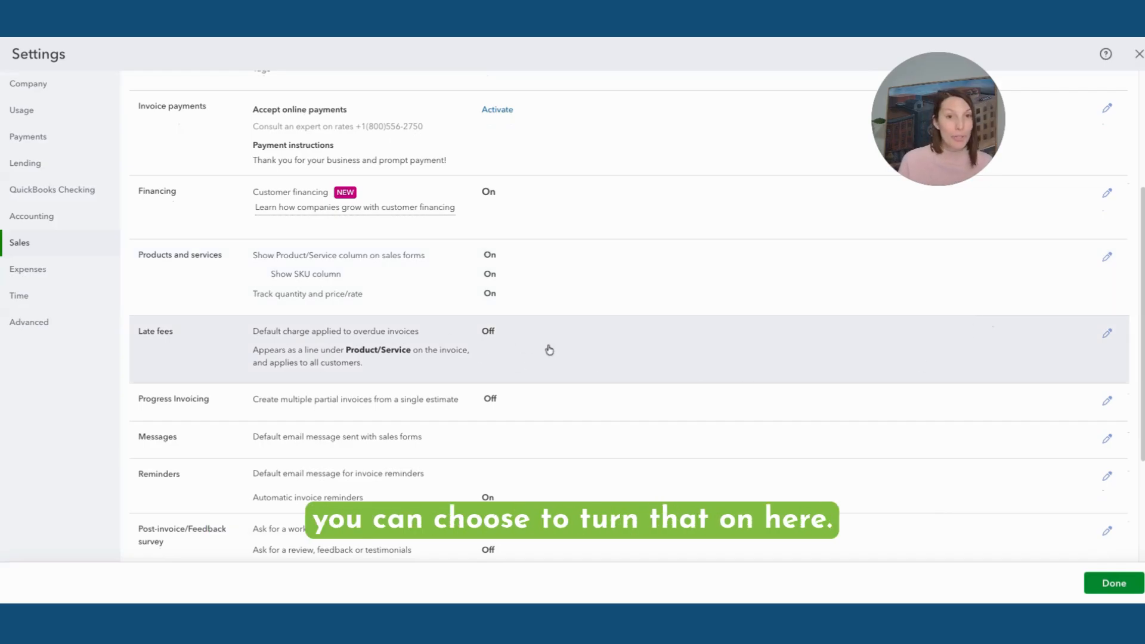
scroll(544, 350, down, 5)
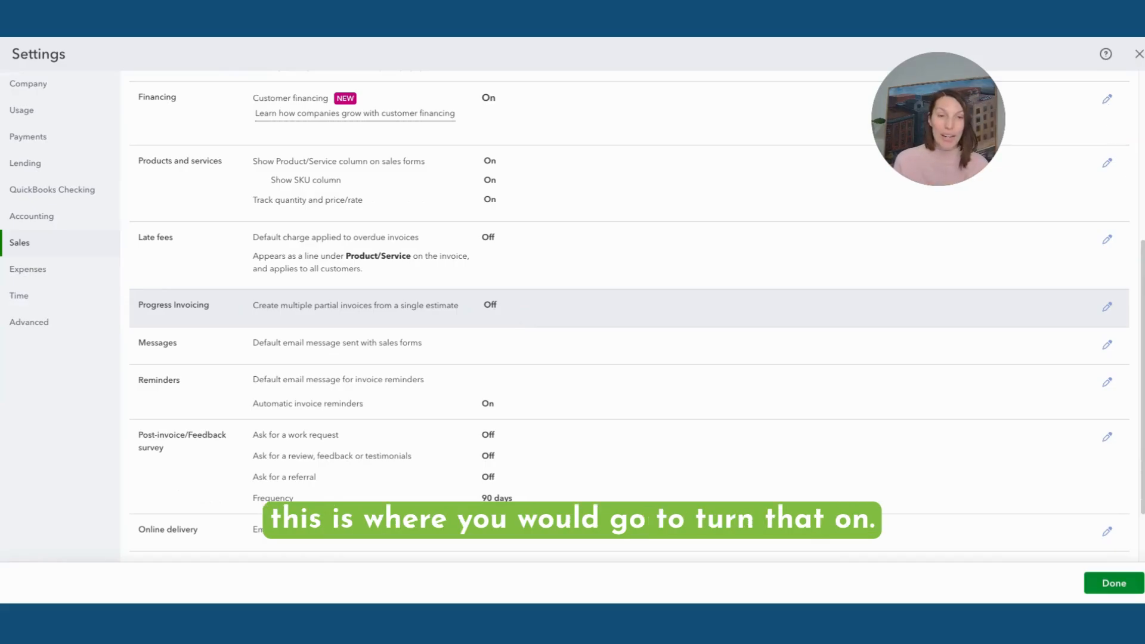
scroll(484, 327, down, 3)
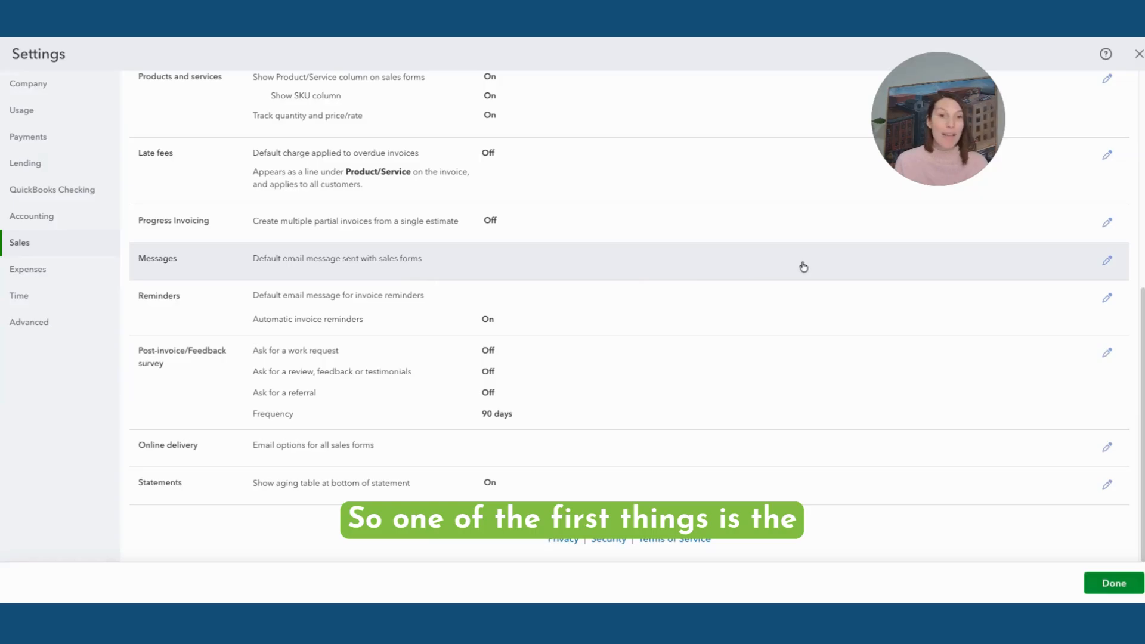
Open the default sales form email message for editing, check the greeting choices, and turn off Use greeting
click(1107, 263)
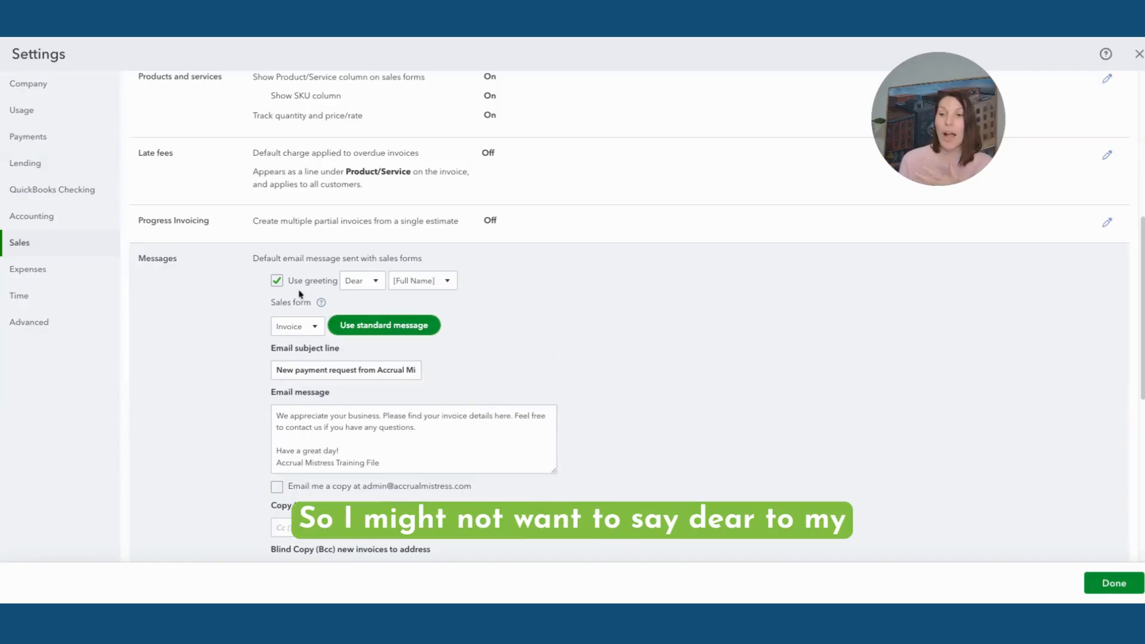
click(376, 283)
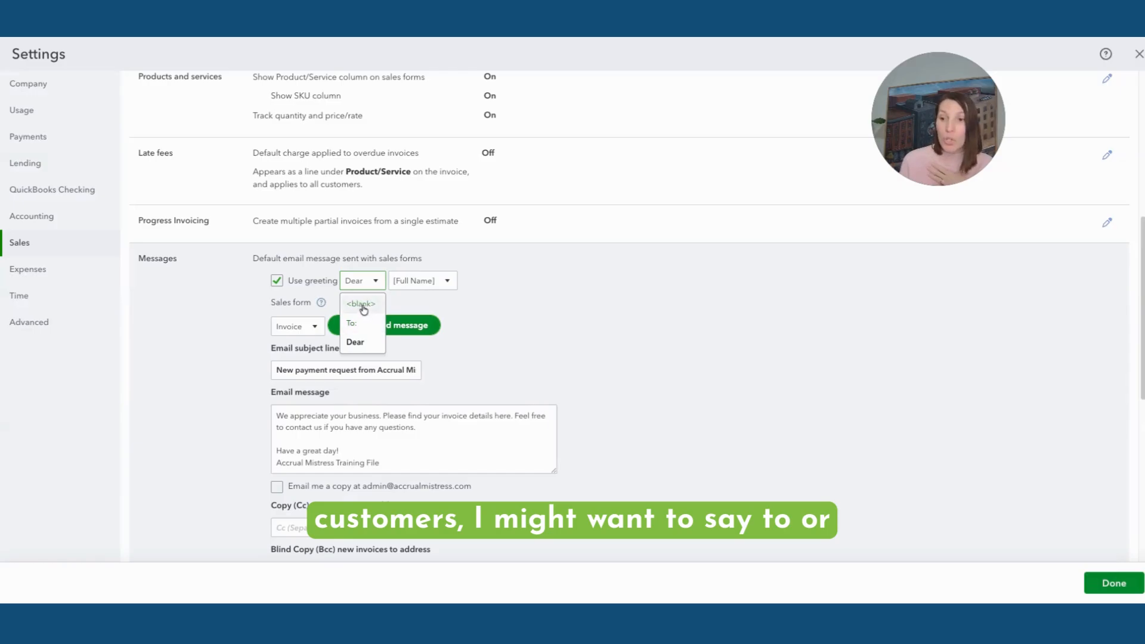
click(276, 280)
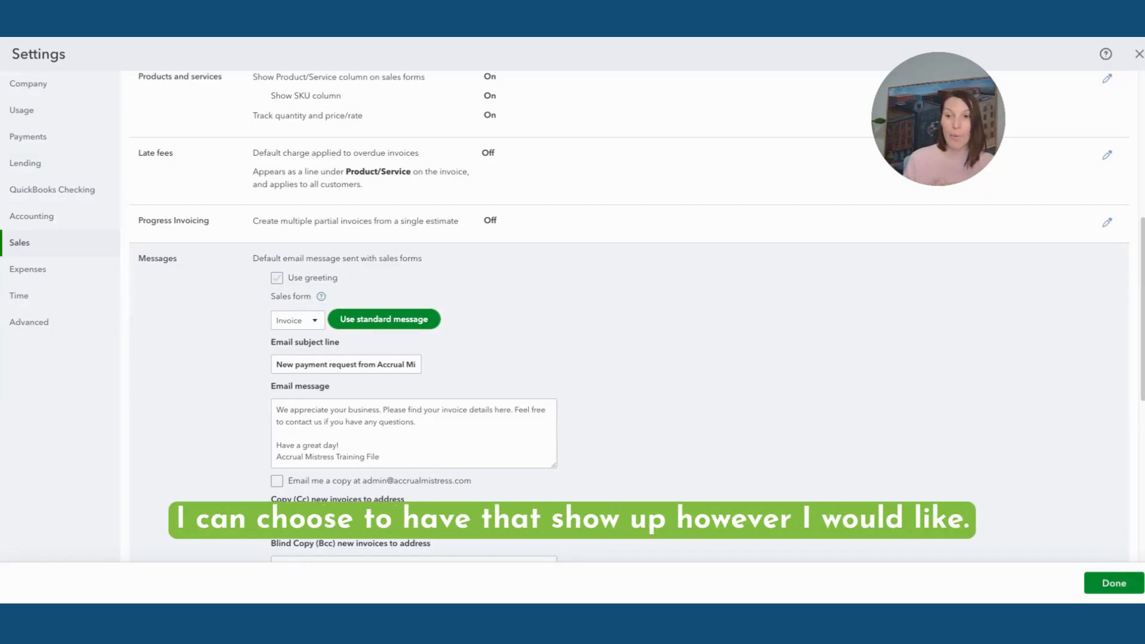
Check the full invoice email subject line and enable emailing a copy of the message to the company's own address
triple_click(325, 365)
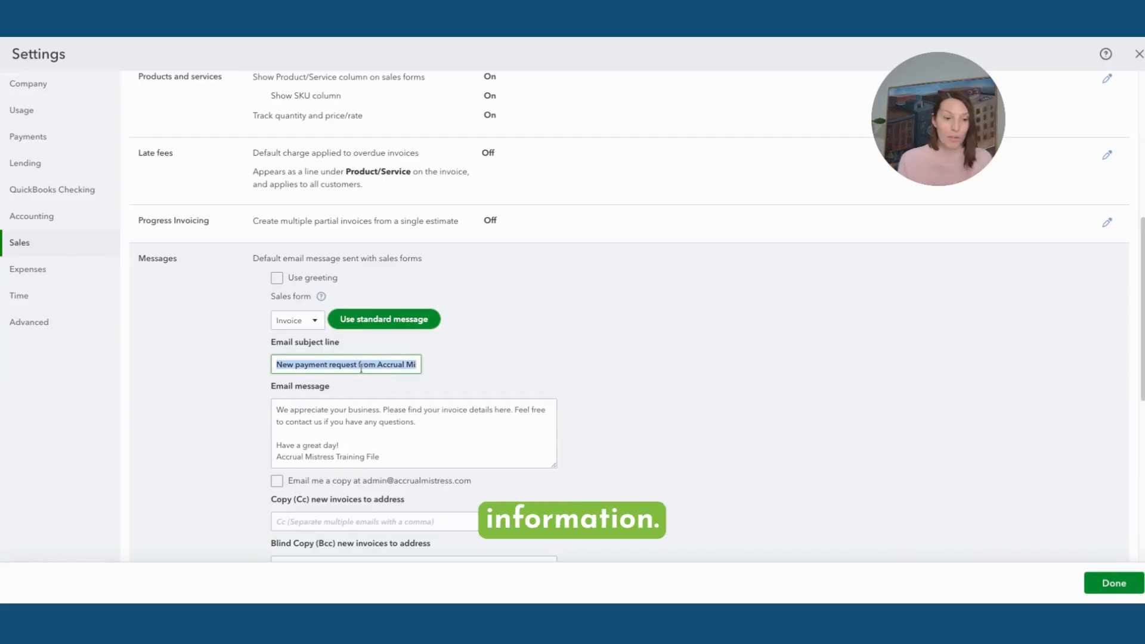
key(Right)
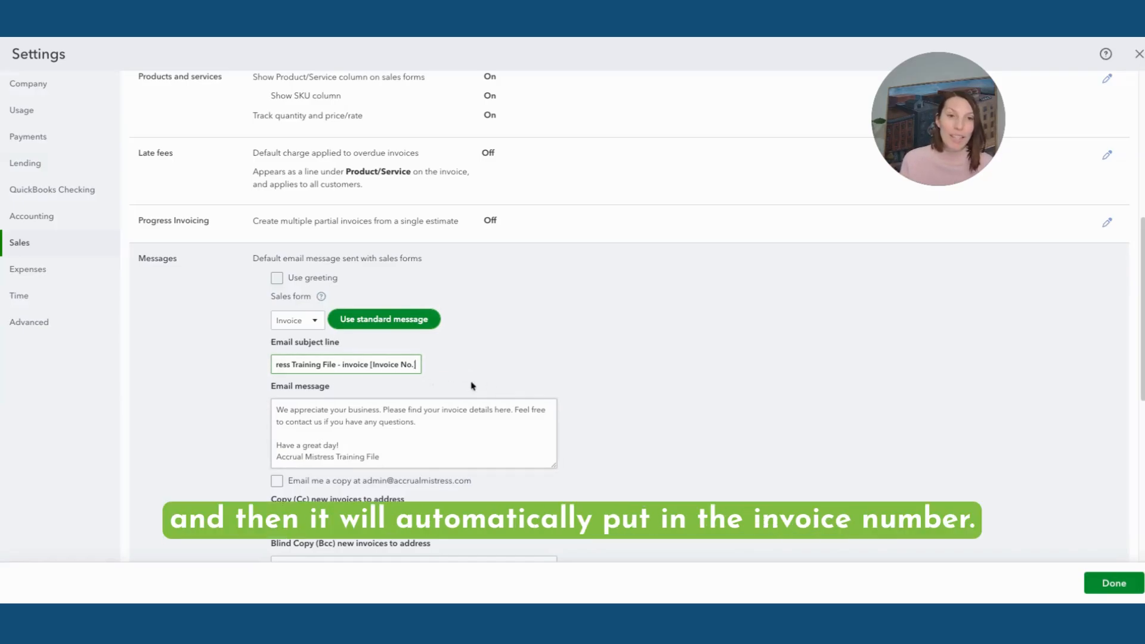
scroll(419, 385, down, 2)
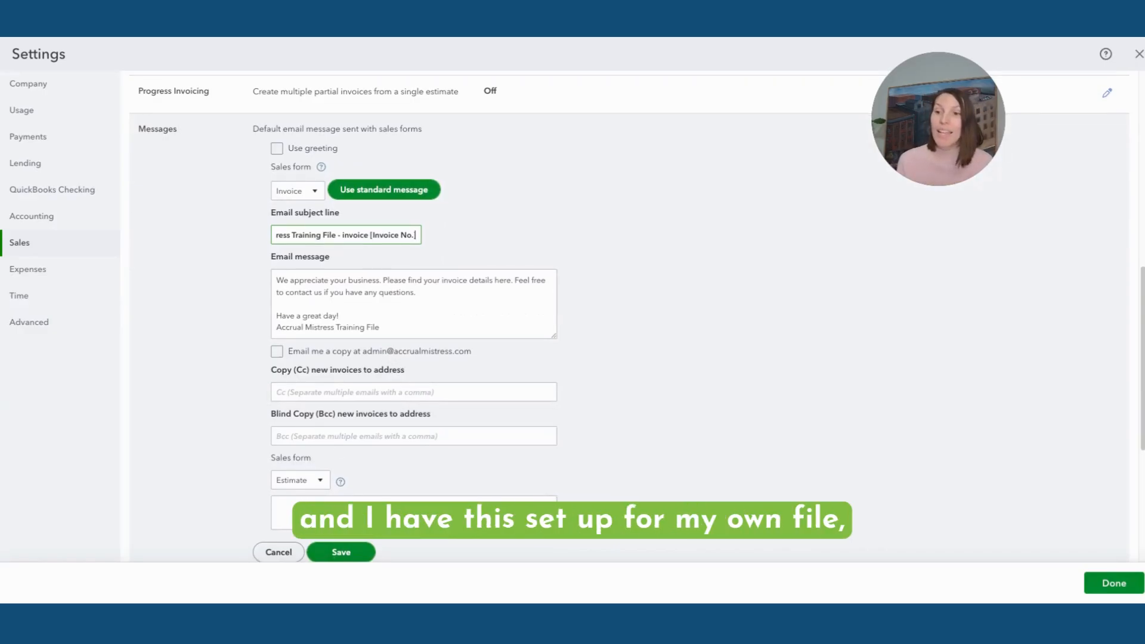
click(278, 351)
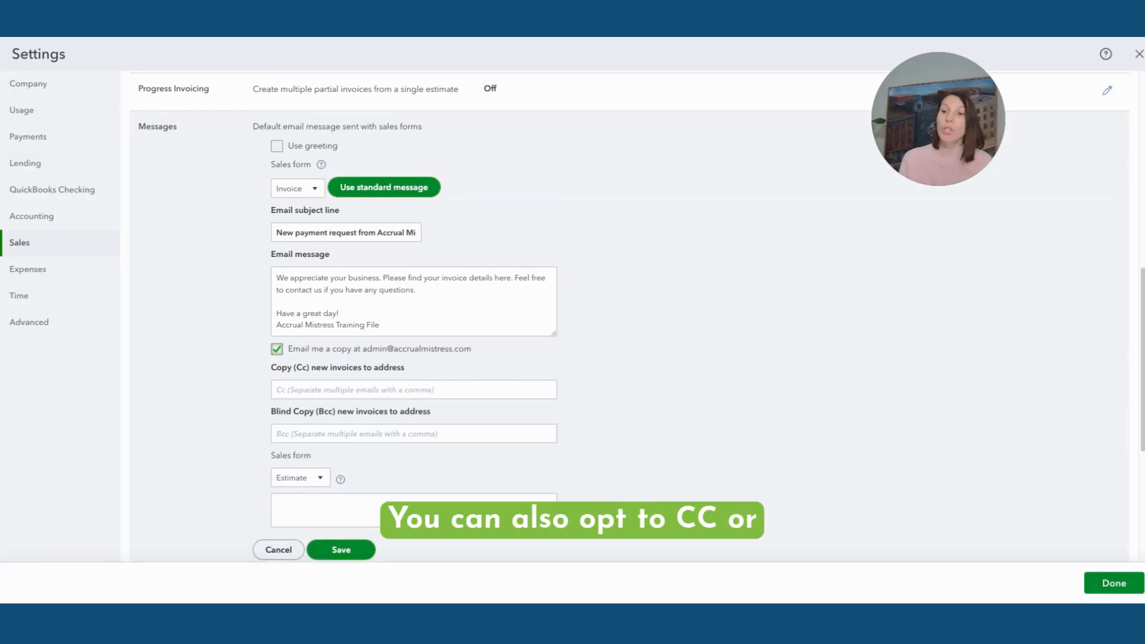
Leave the default email message section without saving its changes and open the invoice reminder settings for editing
scroll(225, 352, down, 1)
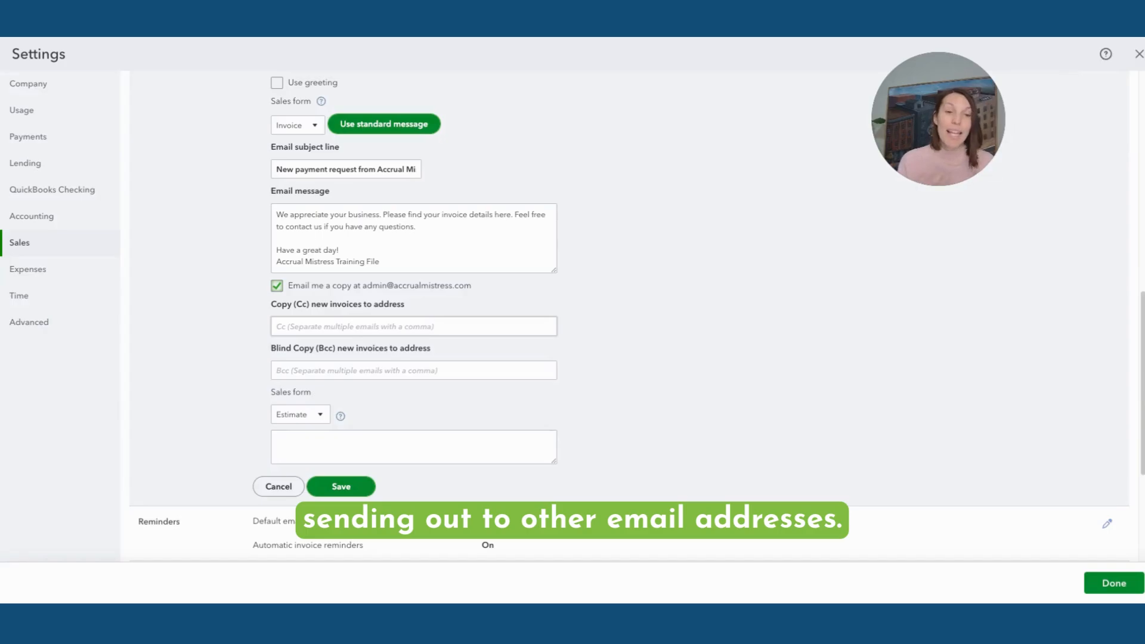
scroll(435, 344, down, 4)
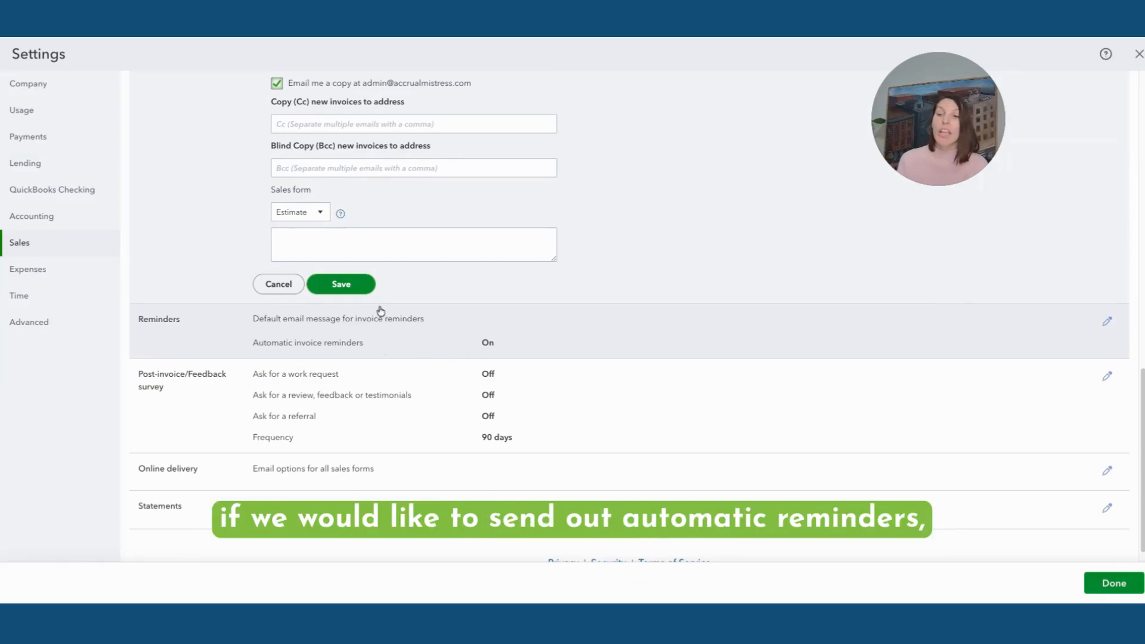
click(1107, 322)
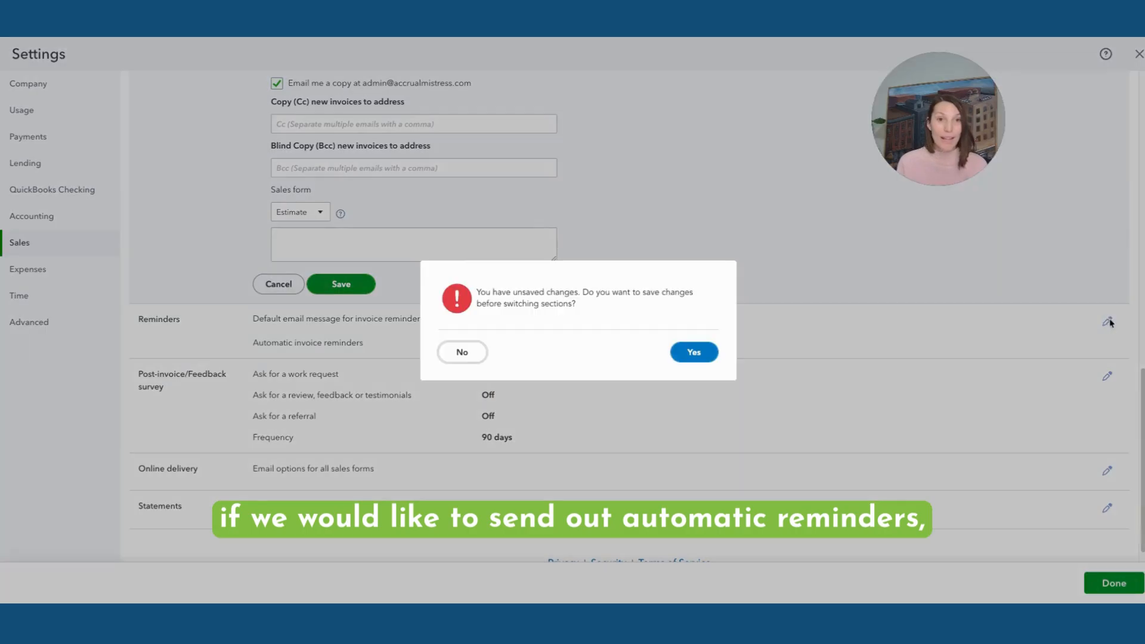
click(462, 353)
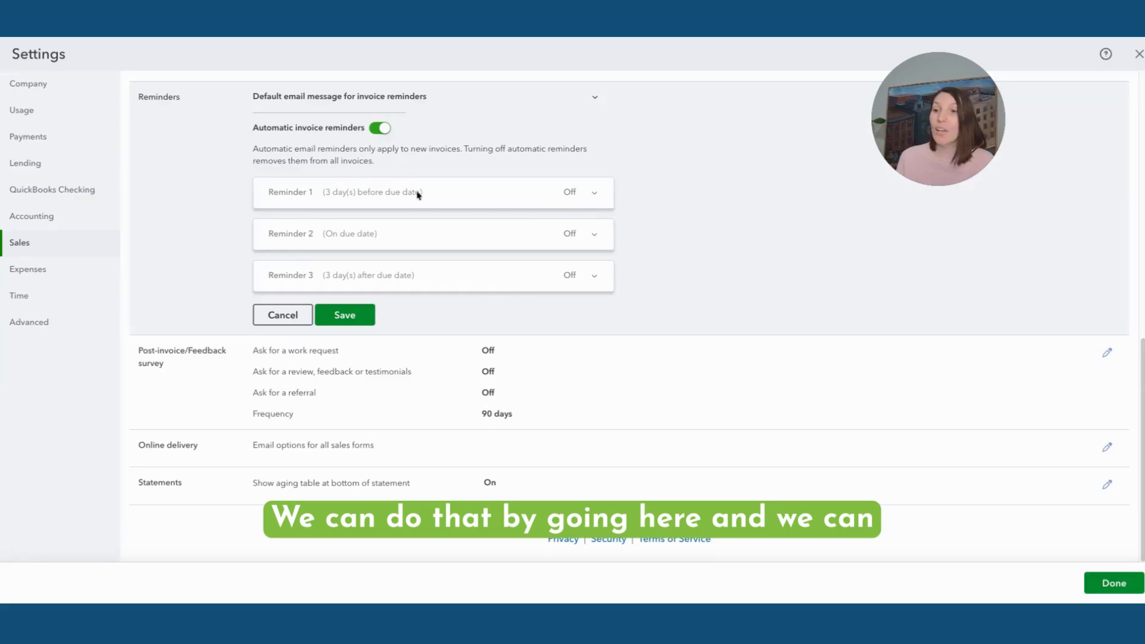
scroll(349, 192, up, 1)
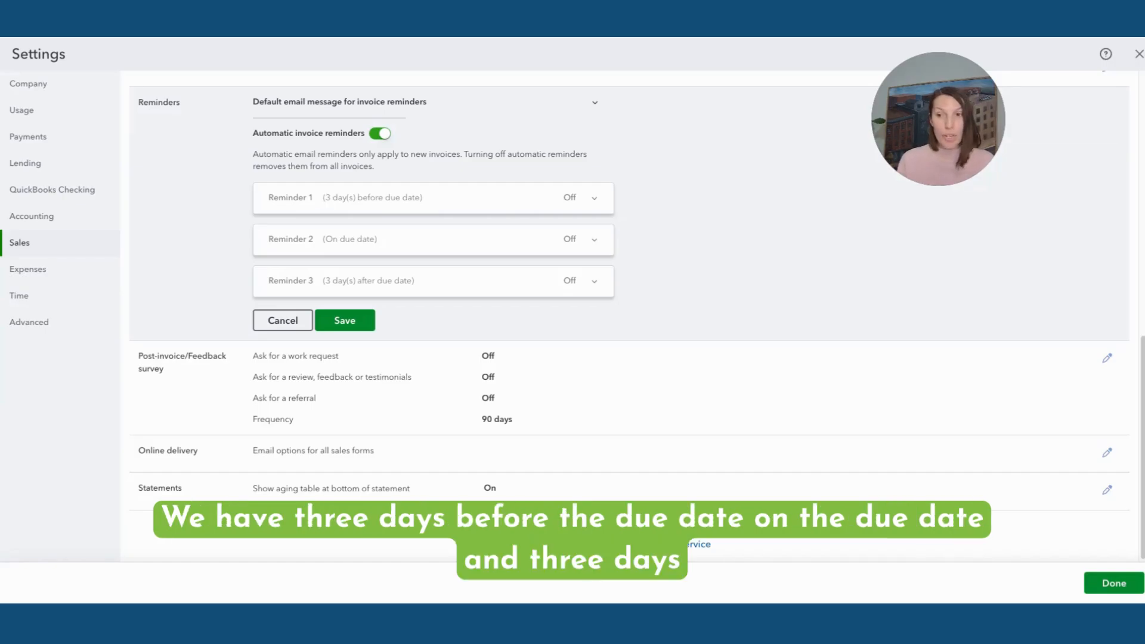
Expand Reminder 1 in the automatic invoice reminders, turn it on, check its email message, and collapse it again
click(596, 202)
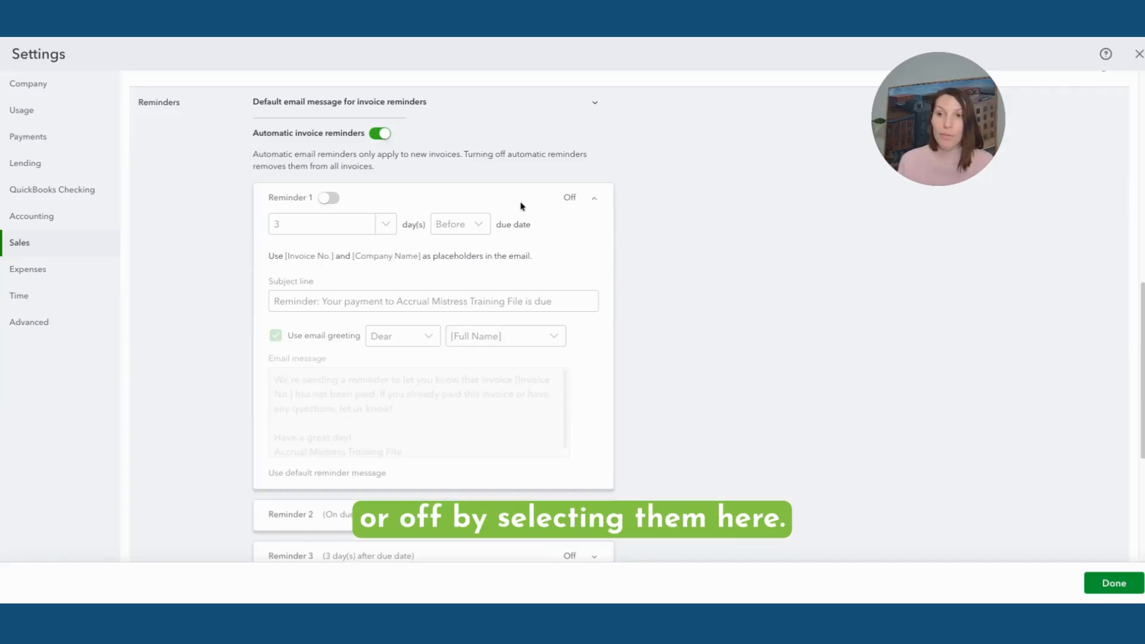
click(325, 197)
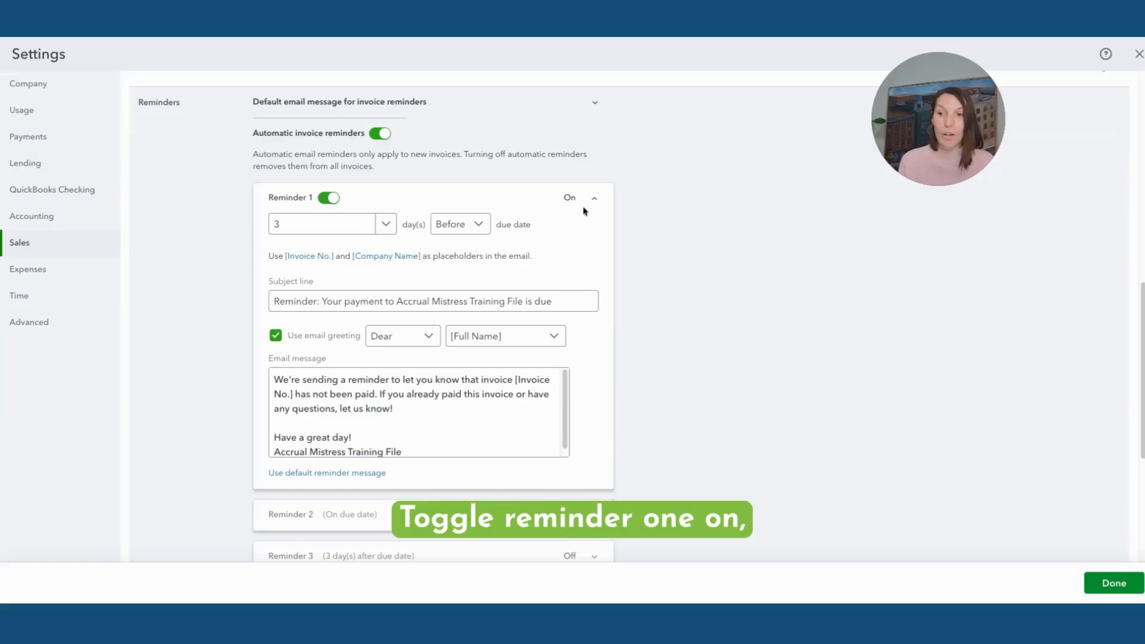
click(435, 394)
scroll(435, 394, up, 1)
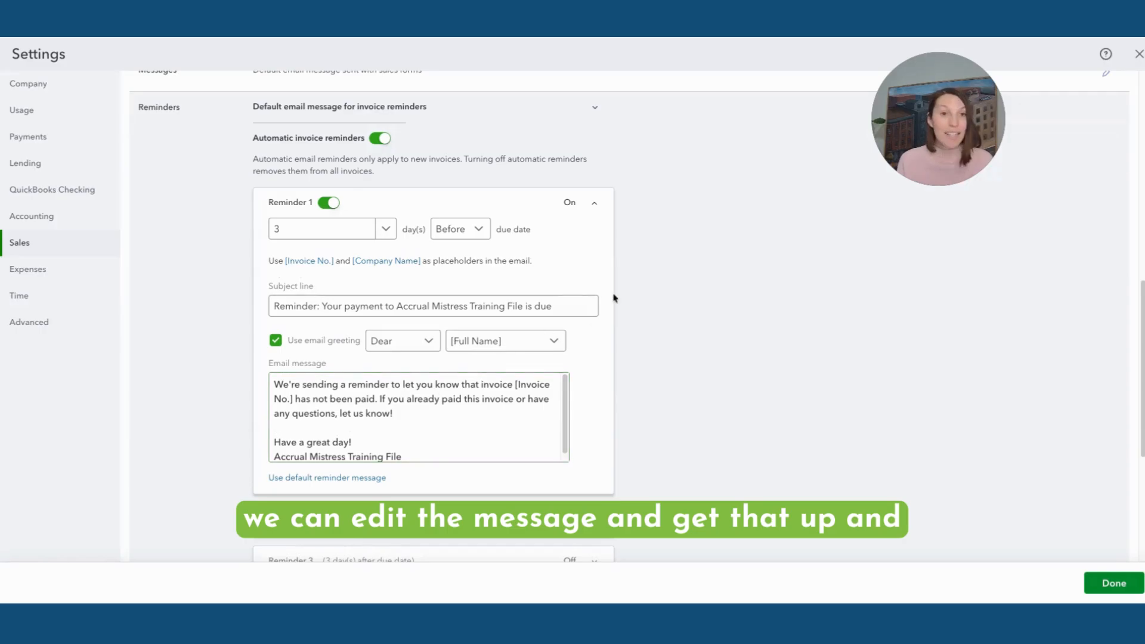
click(595, 205)
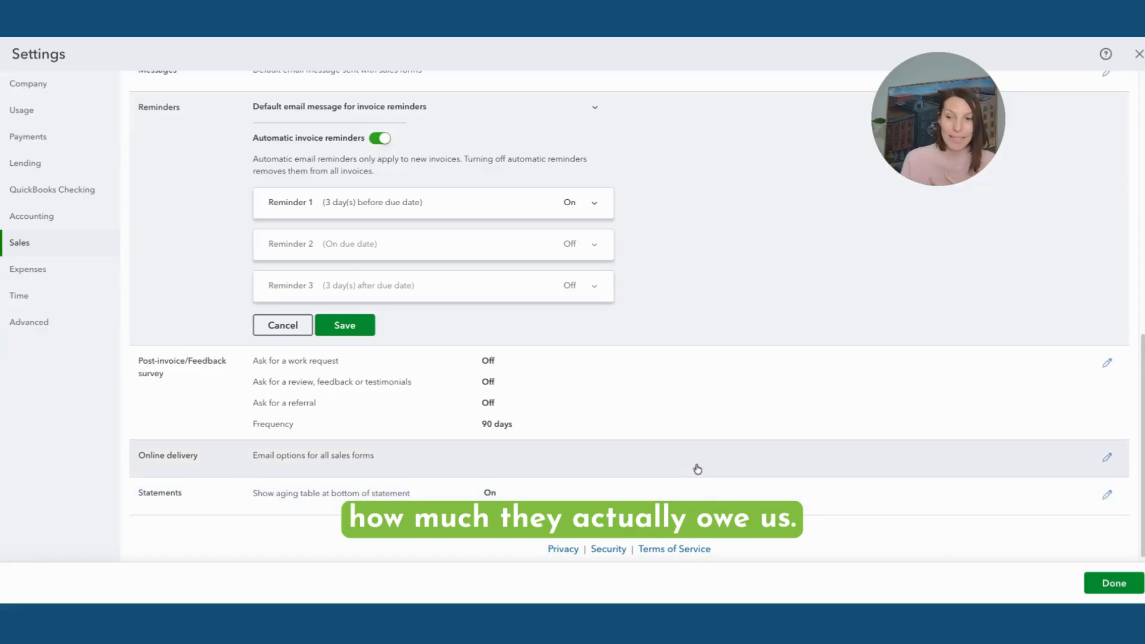
scroll(700, 468, up, 1)
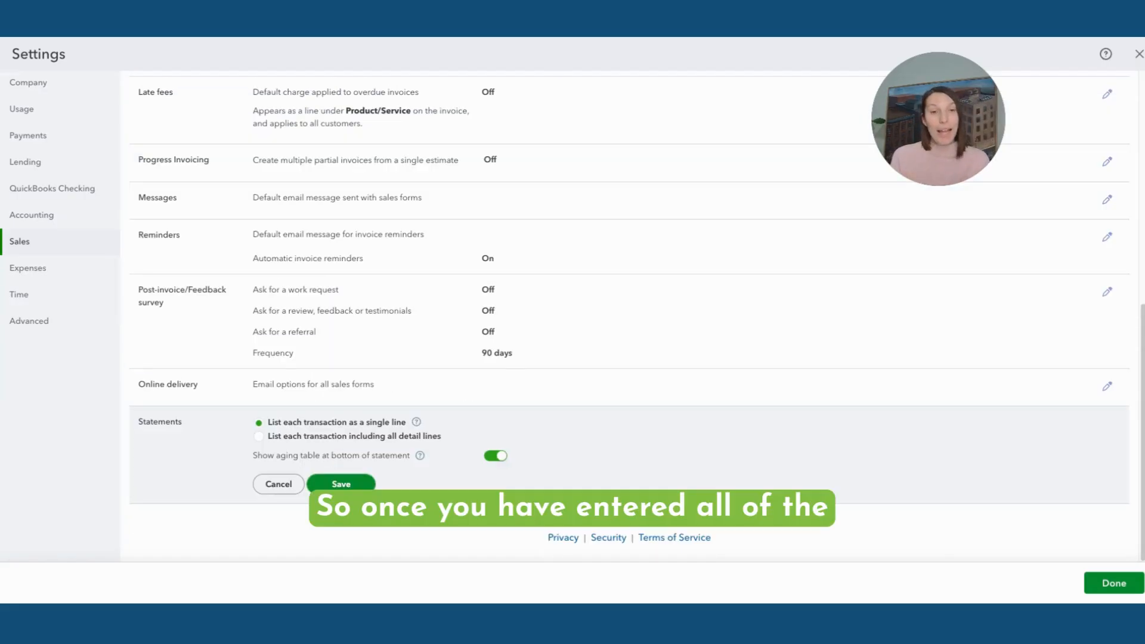